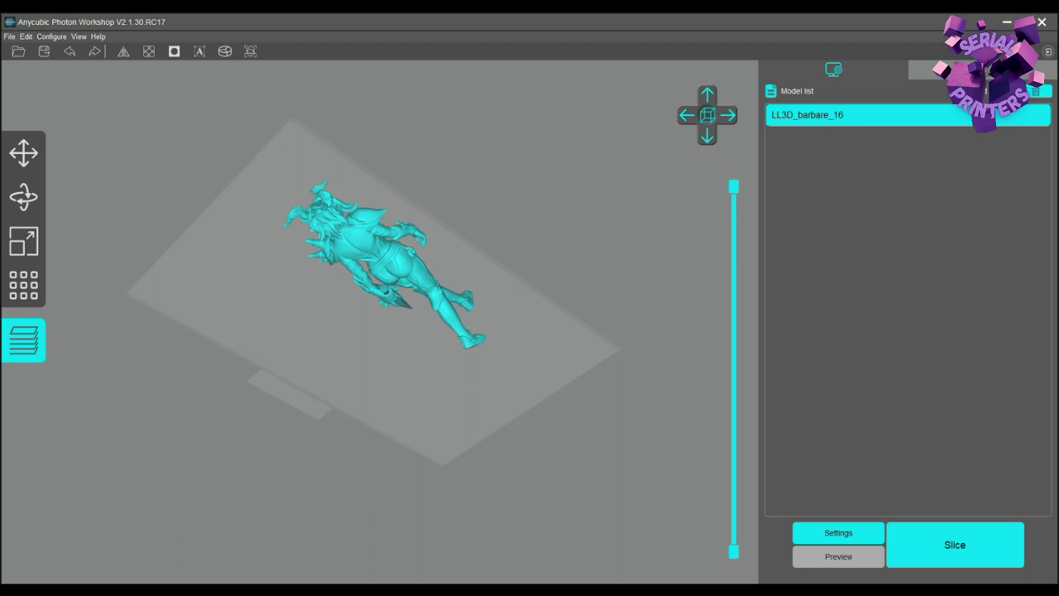
# Rotate the lying barbarian figure about the X axis until it stands on the build plate, leaning backwards.
pyautogui.moveTo(463, 215); pyautogui.dragTo(182, 354, button='right')
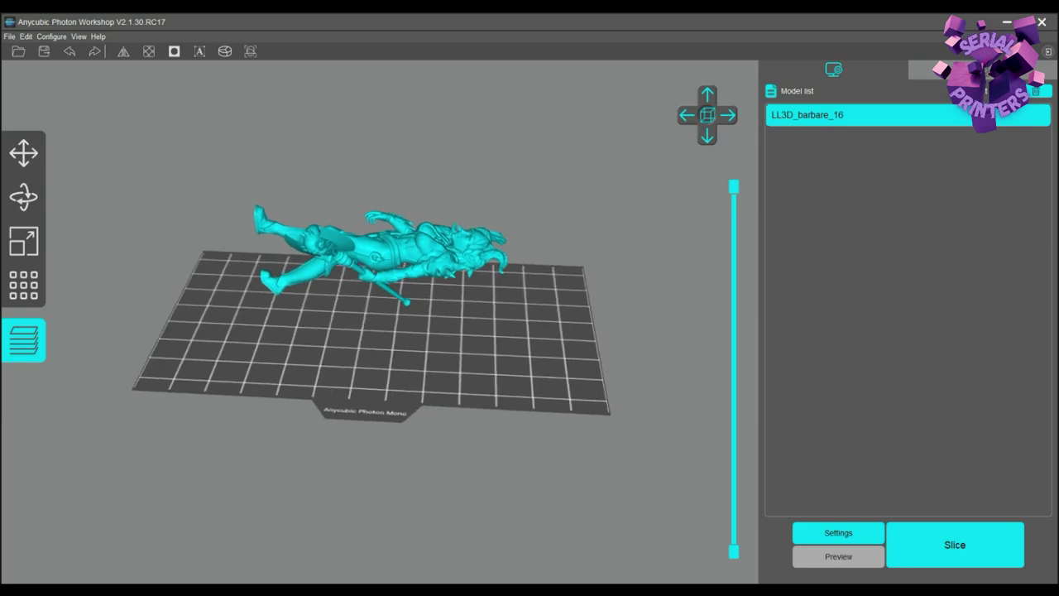
pyautogui.click(23, 196)
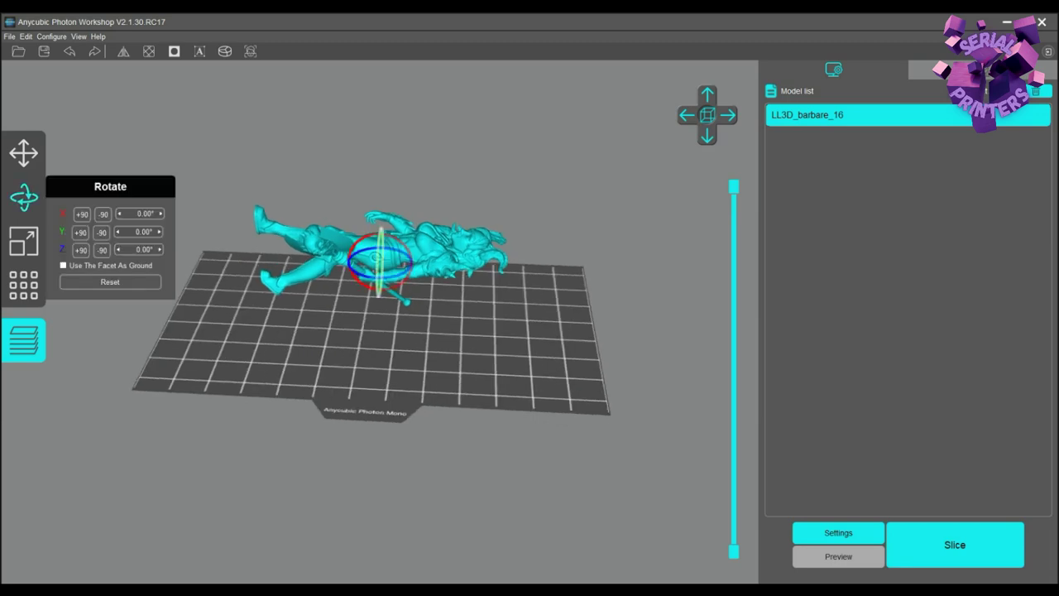
pyautogui.moveTo(400, 287); pyautogui.dragTo(405, 253)
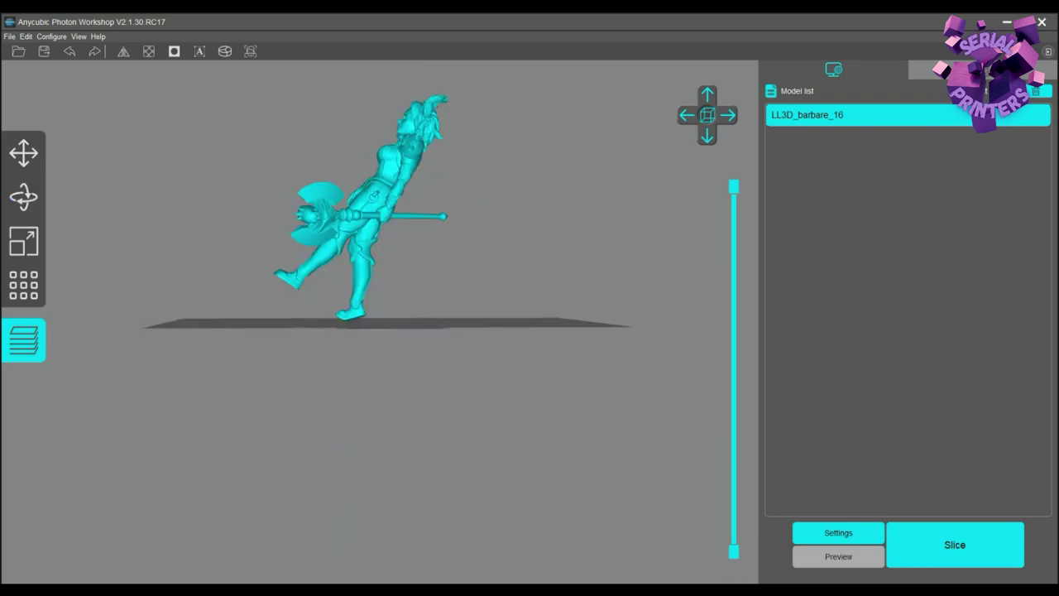
# Raise the figure to a Z position of 6 mm above the build plate.
pyautogui.click(23, 153)
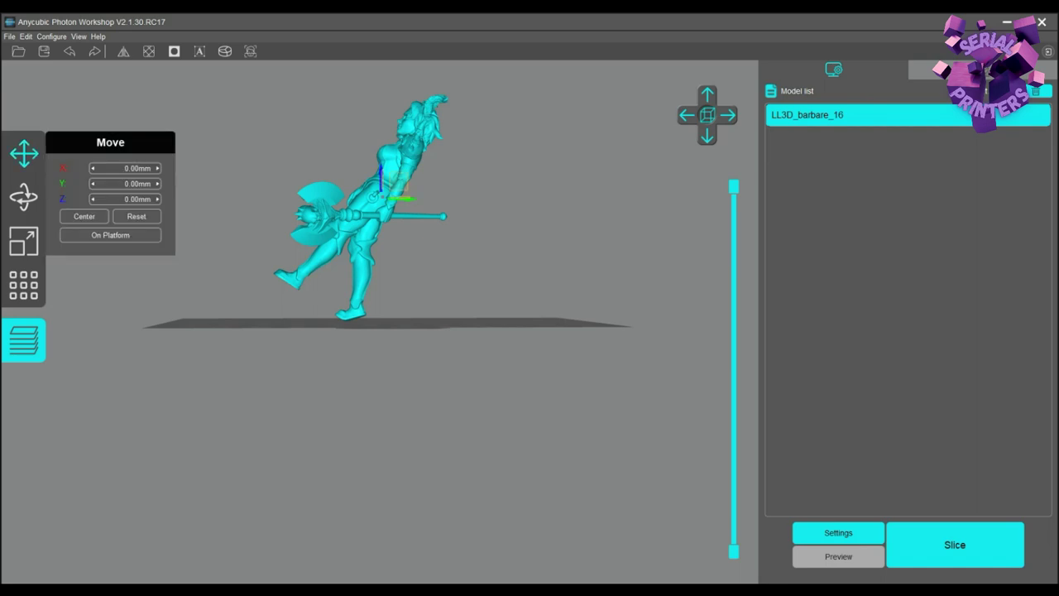
pyautogui.click(157, 200)
pyautogui.click(157, 199)
pyautogui.click(157, 199)
pyautogui.click(158, 199)
pyautogui.click(158, 199)
pyautogui.click(158, 200)
pyautogui.click(23, 153)
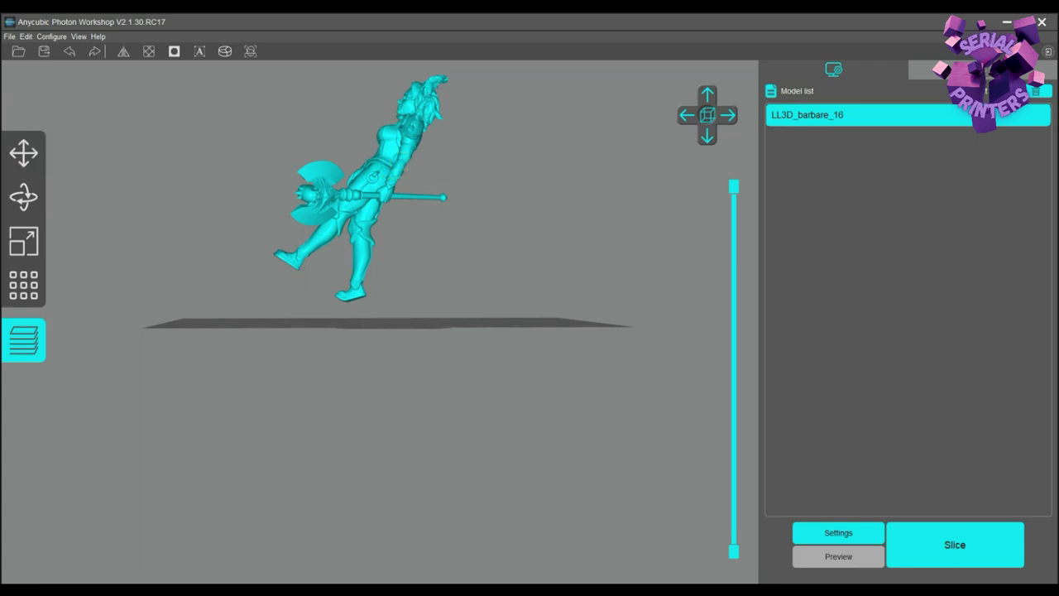
pyautogui.click(23, 153)
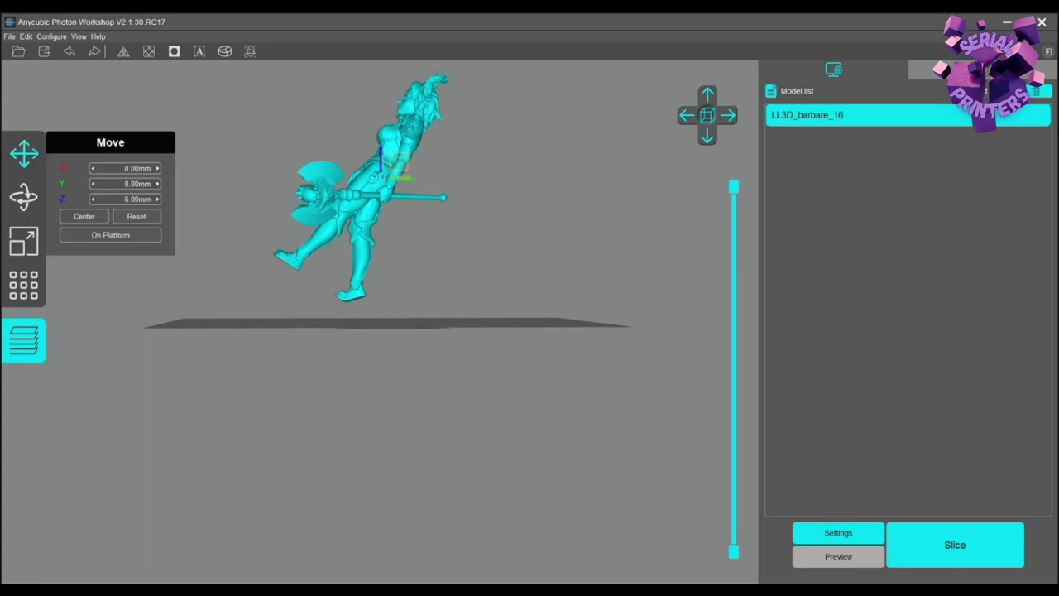
pyautogui.press('Escape')
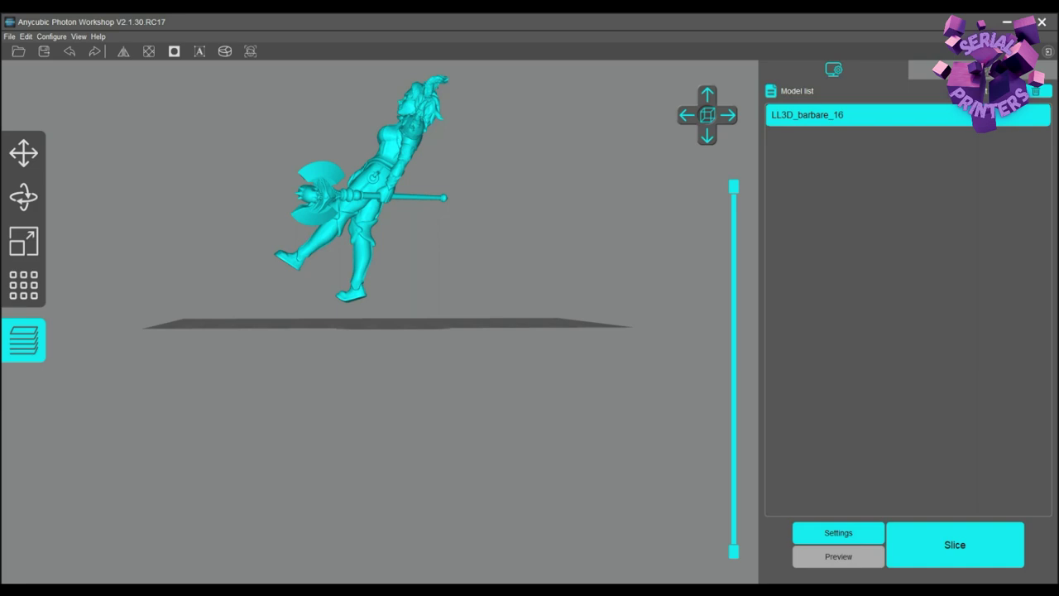
# Open the support settings and set the automatic support density to 80%.
pyautogui.click(984, 70)
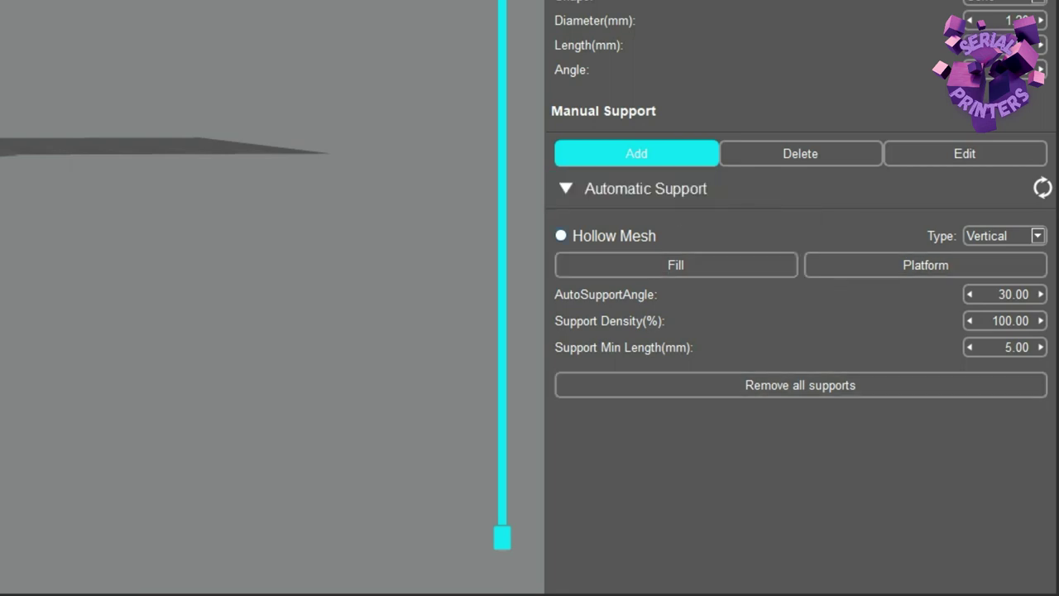
pyautogui.click(561, 235)
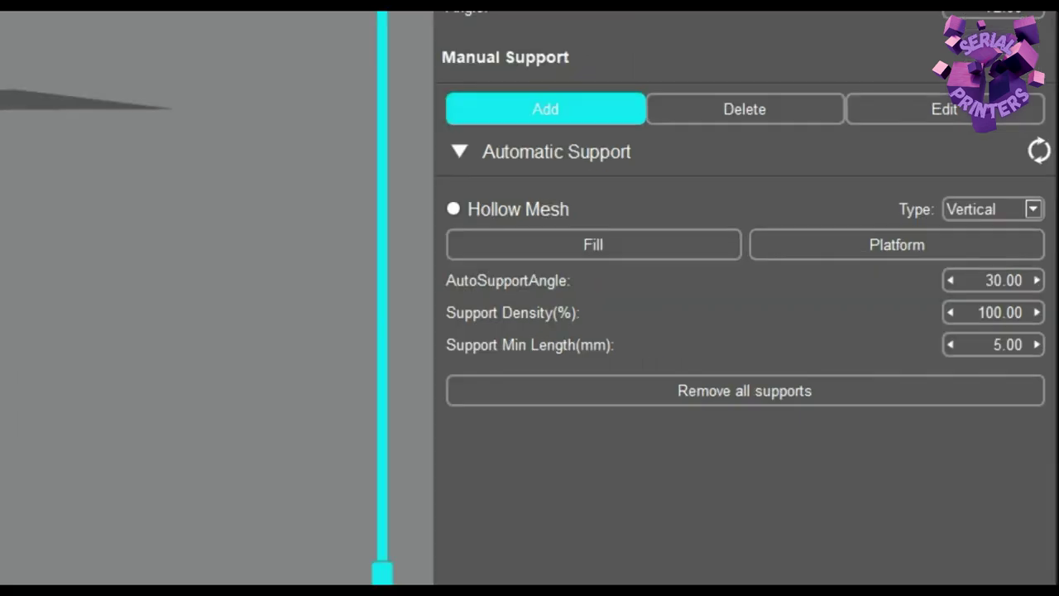
pyautogui.click(950, 313)
pyautogui.click(951, 313)
pyautogui.click(951, 313)
pyautogui.click(951, 313)
pyautogui.click(951, 313)
pyautogui.click(951, 313)
pyautogui.click(951, 313)
pyautogui.click(951, 313)
pyautogui.click(951, 313)
pyautogui.click(951, 312)
pyautogui.click(951, 313)
pyautogui.click(950, 313)
pyautogui.click(951, 312)
pyautogui.press('Down')
pyautogui.press('Down')
pyautogui.press('Down')
pyautogui.press('Down')
pyautogui.press('Down')
pyautogui.press('Down')
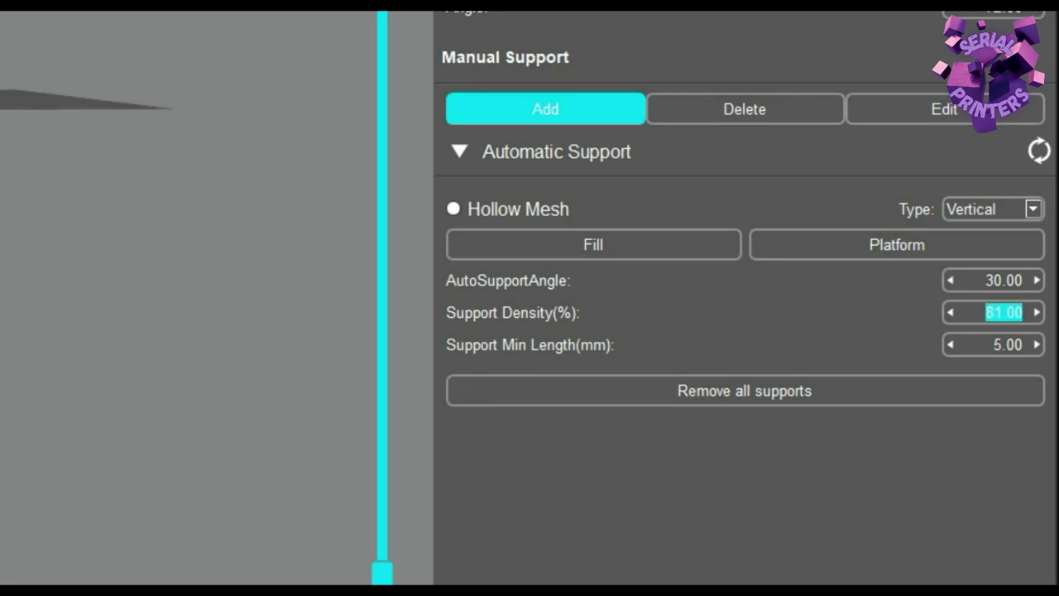
pyautogui.press('Return')
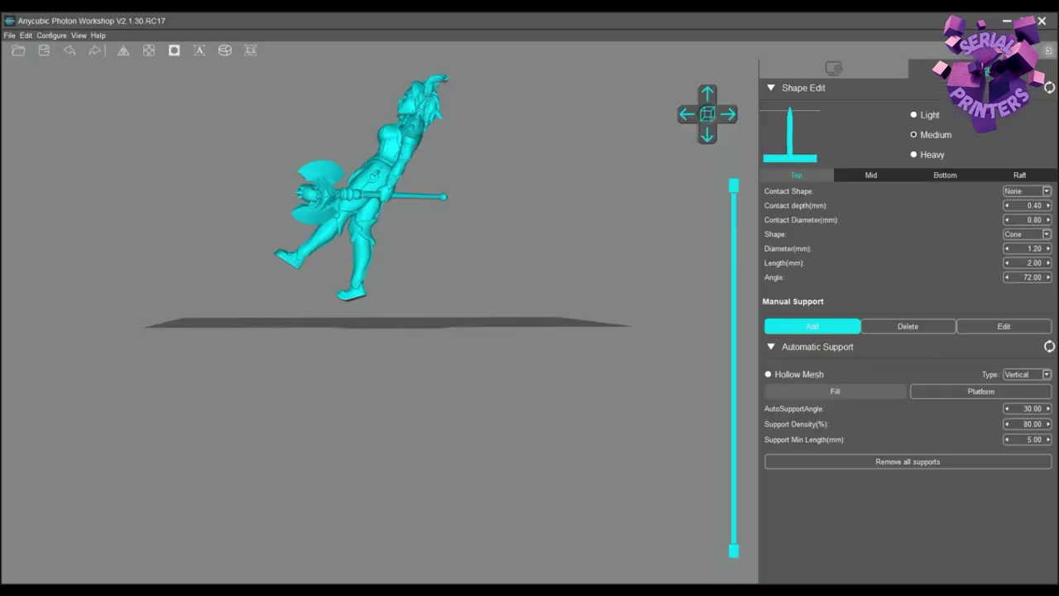
# Generate automatic supports for the whole figure with Fill and inspect them from the front and side.
pyautogui.click(835, 391)
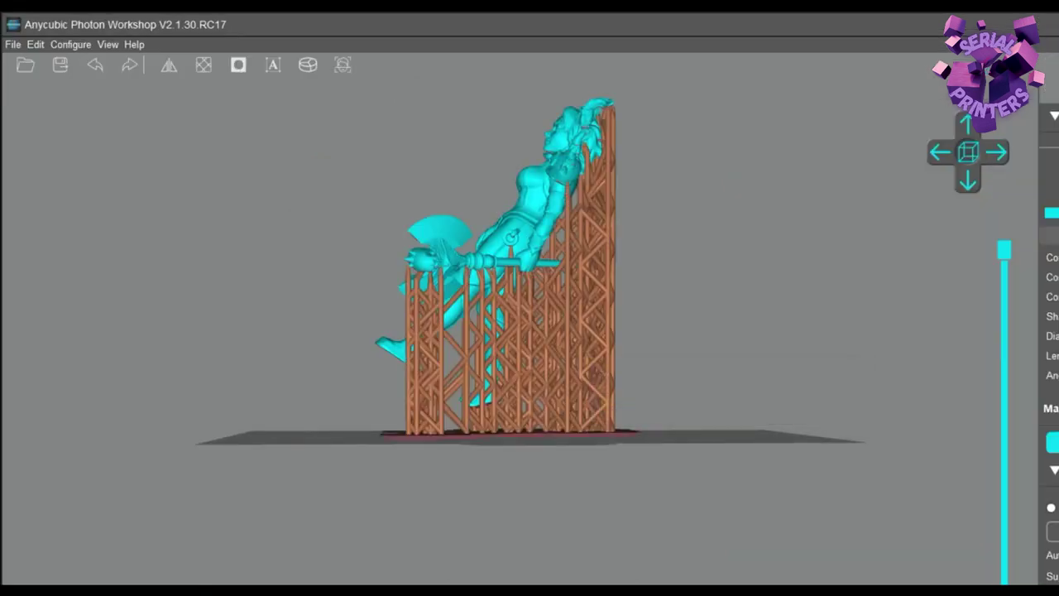
pyautogui.moveTo(480, 290); pyautogui.dragTo(42, 310, button='right')
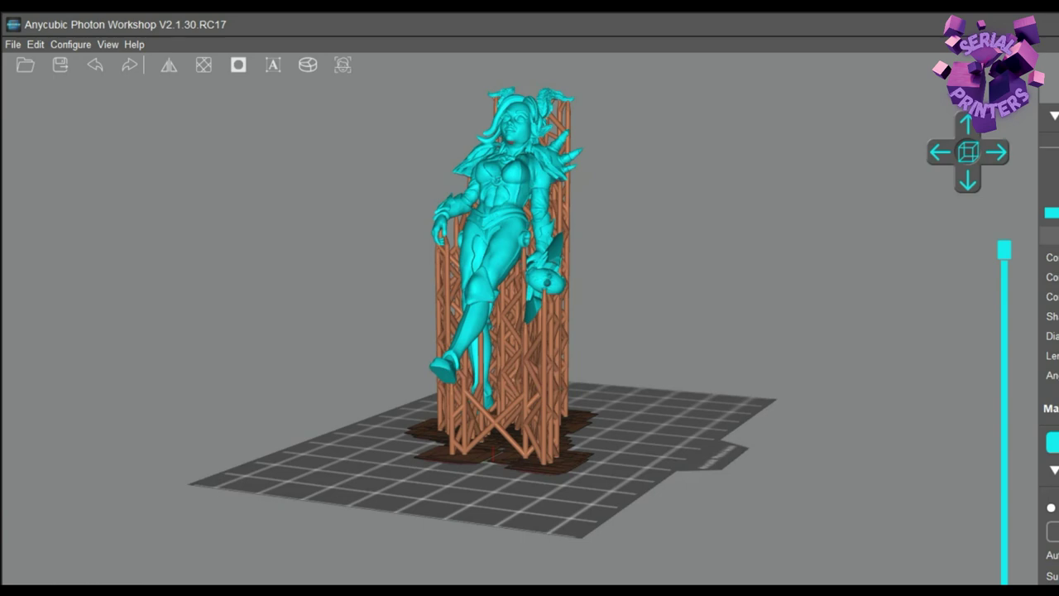
pyautogui.moveTo(248, 323); pyautogui.dragTo(390, 276, button='right')
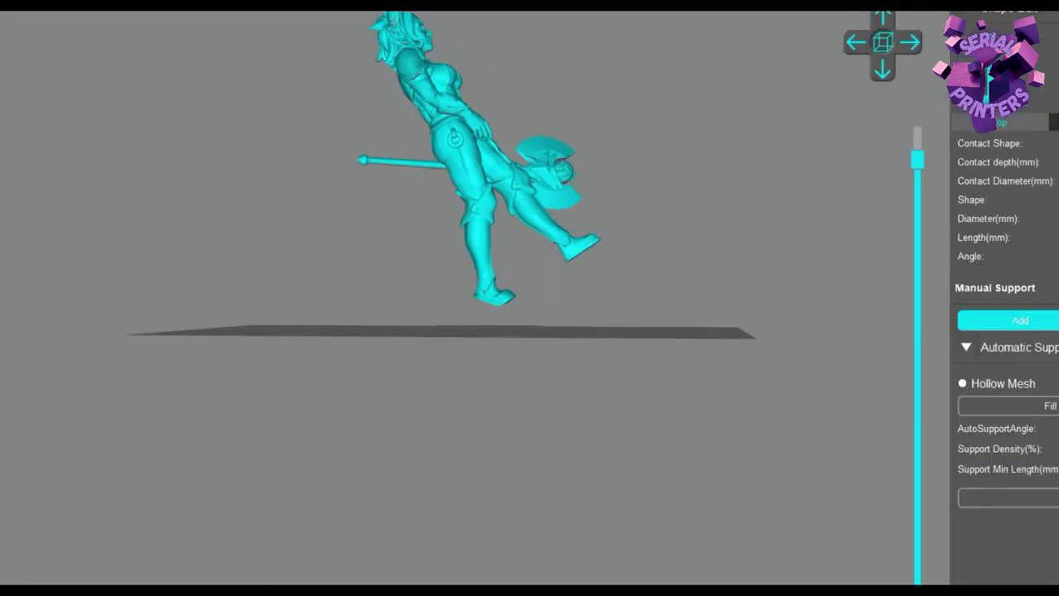
# Examine the figure's feet, legs and underside at different layer heights for overhanging areas that need support.
pyautogui.moveTo(918, 160); pyautogui.dragTo(918, 391)
pyautogui.moveTo(496, 373); pyautogui.dragTo(762, 204, button='right')
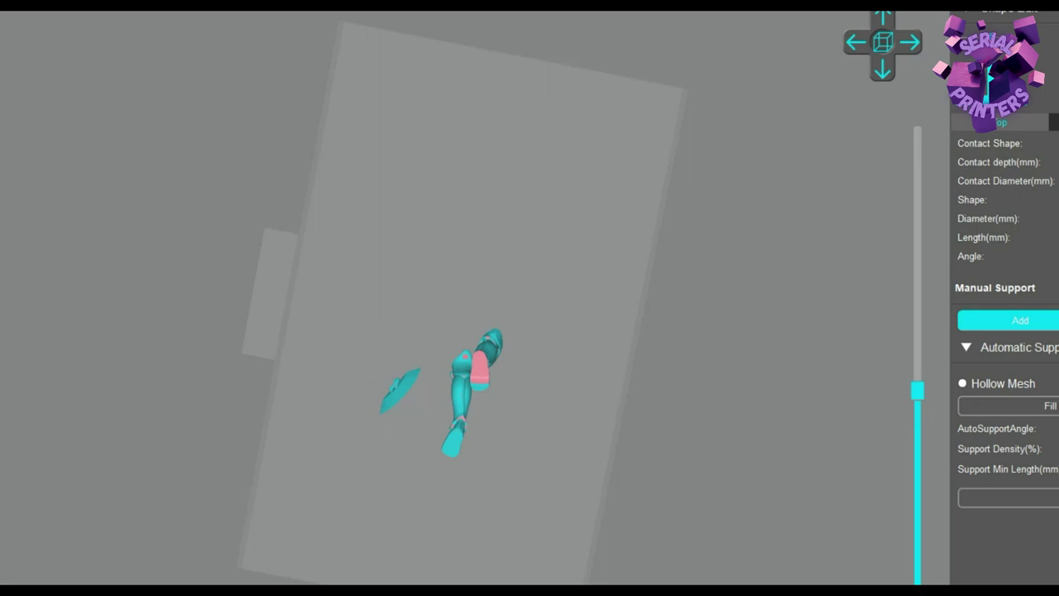
pyautogui.moveTo(918, 391); pyautogui.dragTo(917, 135)
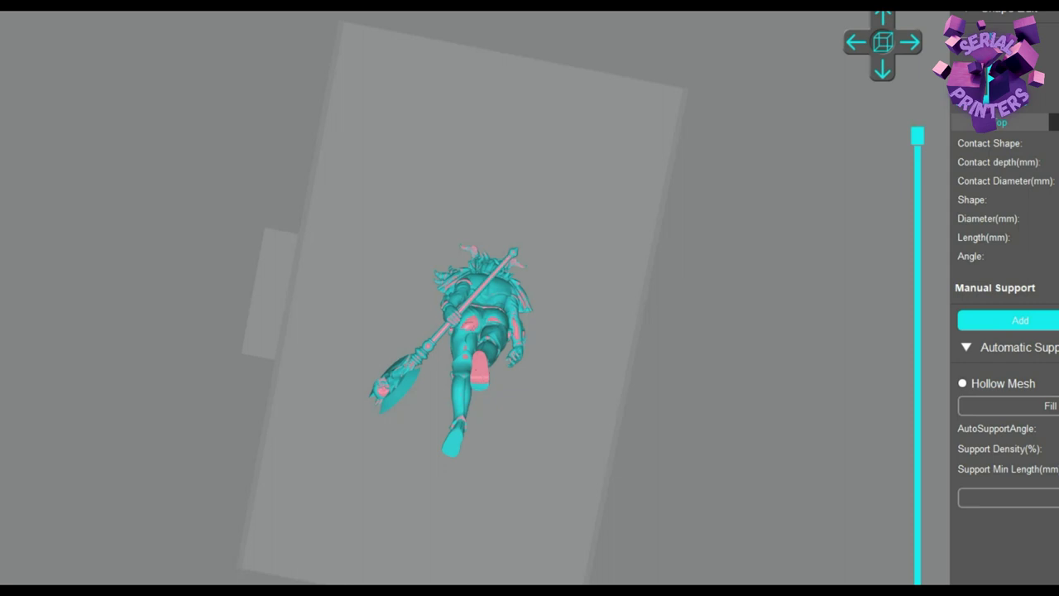
pyautogui.moveTo(479, 369); pyautogui.dragTo(399, 399, button='right')
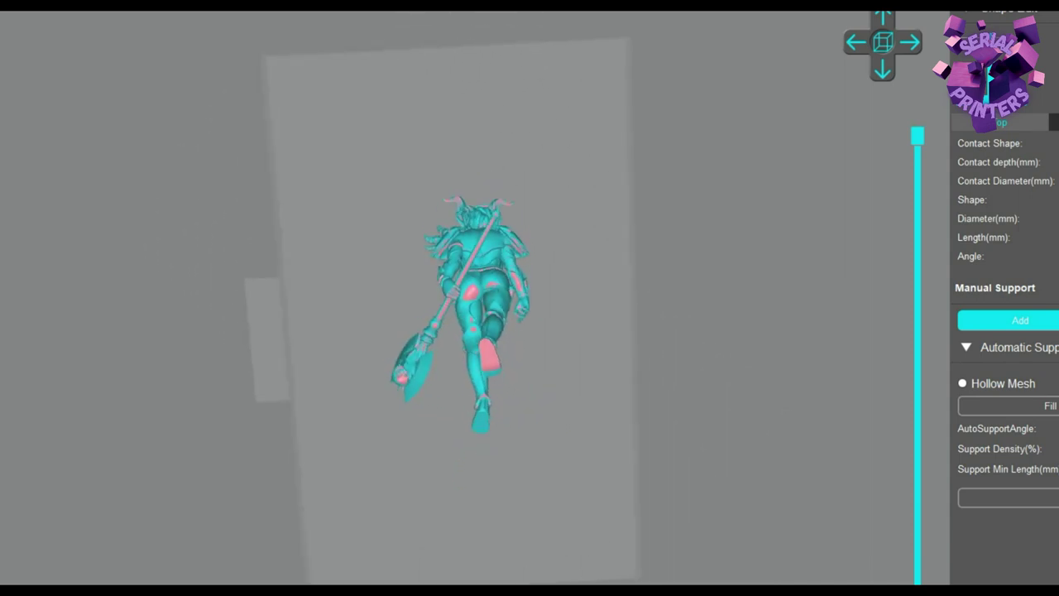
pyautogui.moveTo(918, 136); pyautogui.dragTo(918, 461)
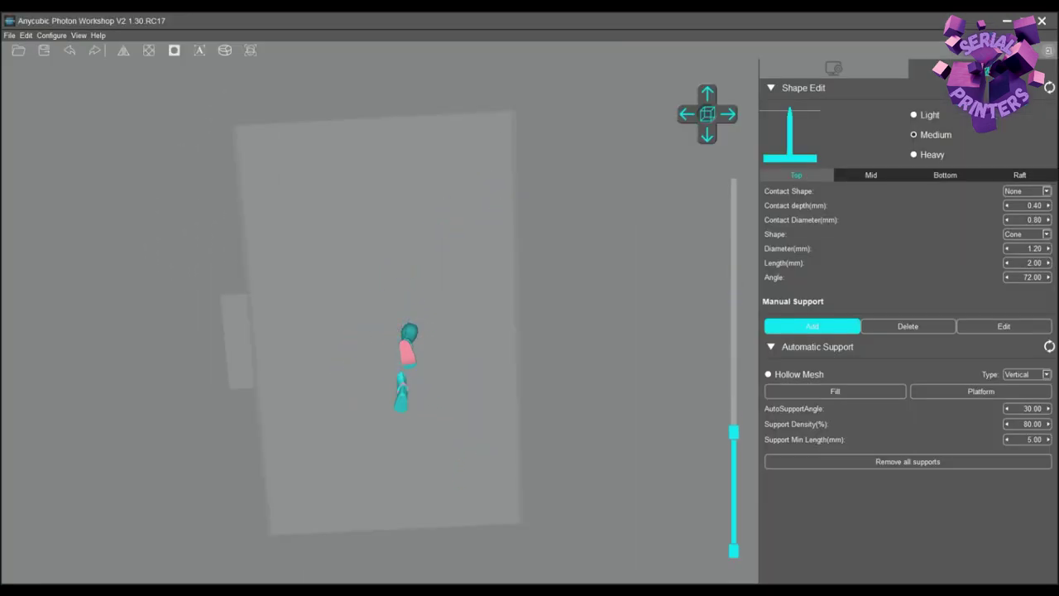
pyautogui.moveTo(735, 432); pyautogui.dragTo(733, 507)
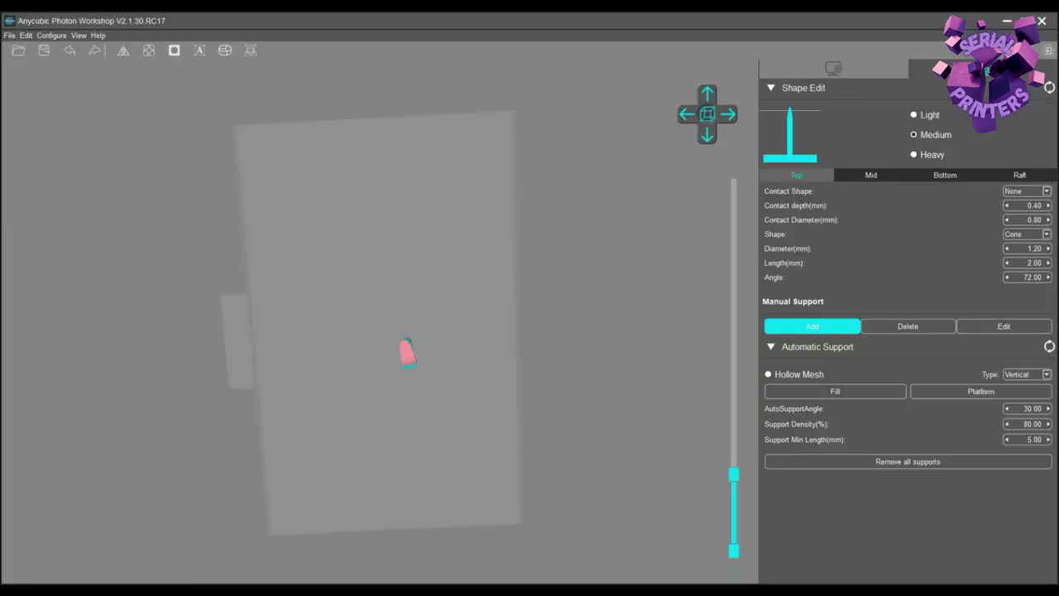
pyautogui.moveTo(430, 248); pyautogui.dragTo(343, 397, button='right')
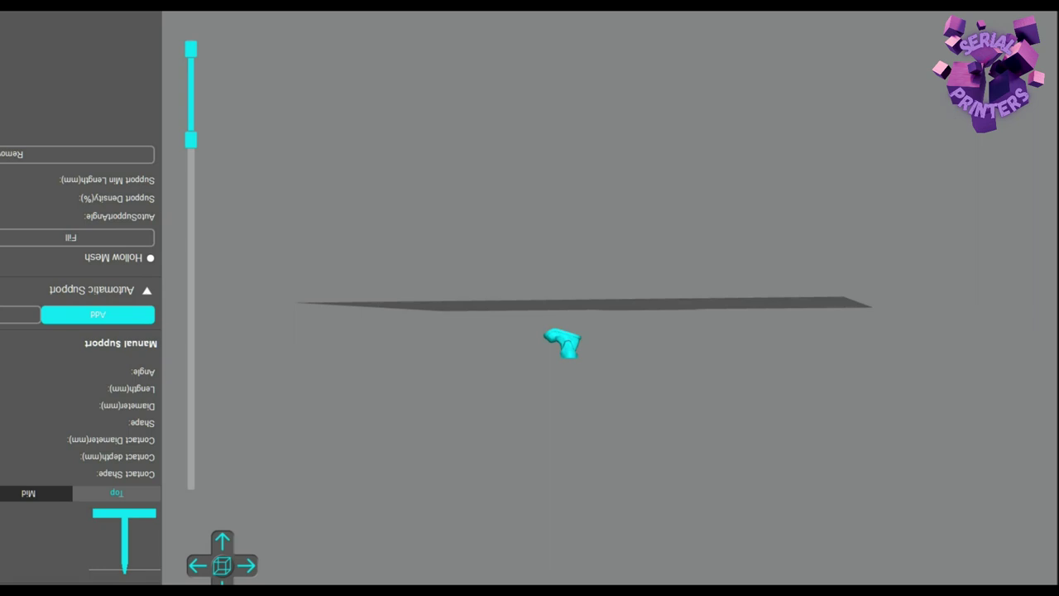
pyautogui.moveTo(192, 139)
pyautogui.mouseDown()
pyautogui.moveTo(191, 174)
pyautogui.moveTo(191, 145)
pyautogui.moveTo(191, 154)
pyautogui.mouseUp()
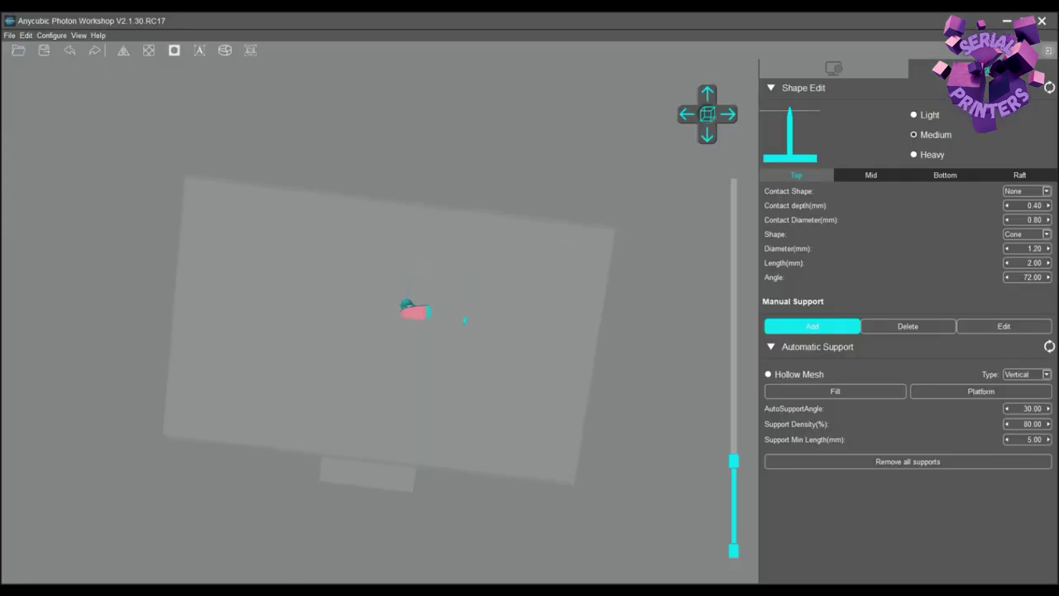
pyautogui.moveTo(734, 460); pyautogui.dragTo(734, 432)
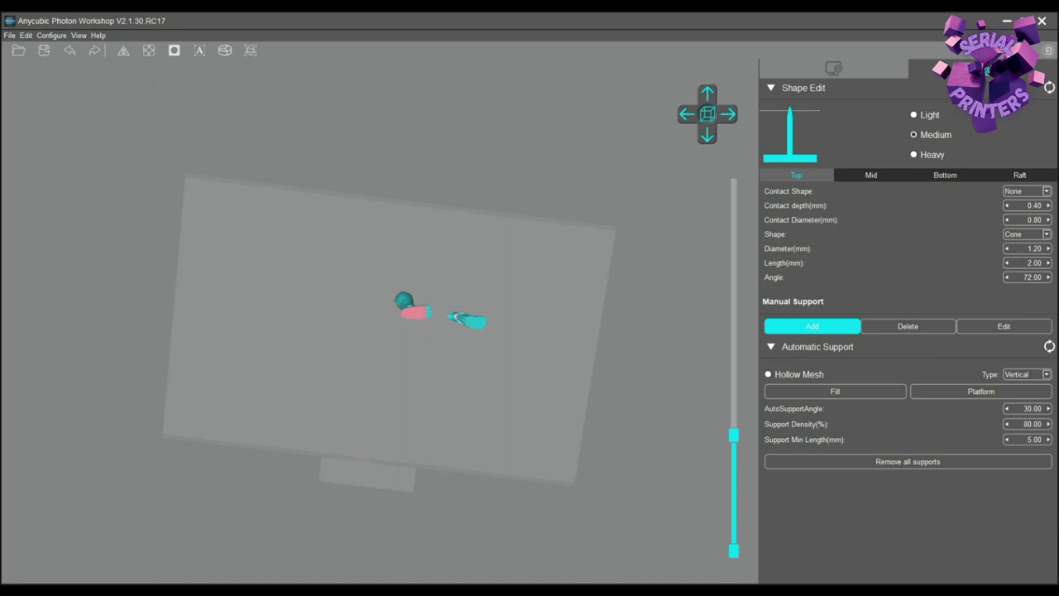
pyautogui.moveTo(447, 331); pyautogui.dragTo(437, 455, button='right')
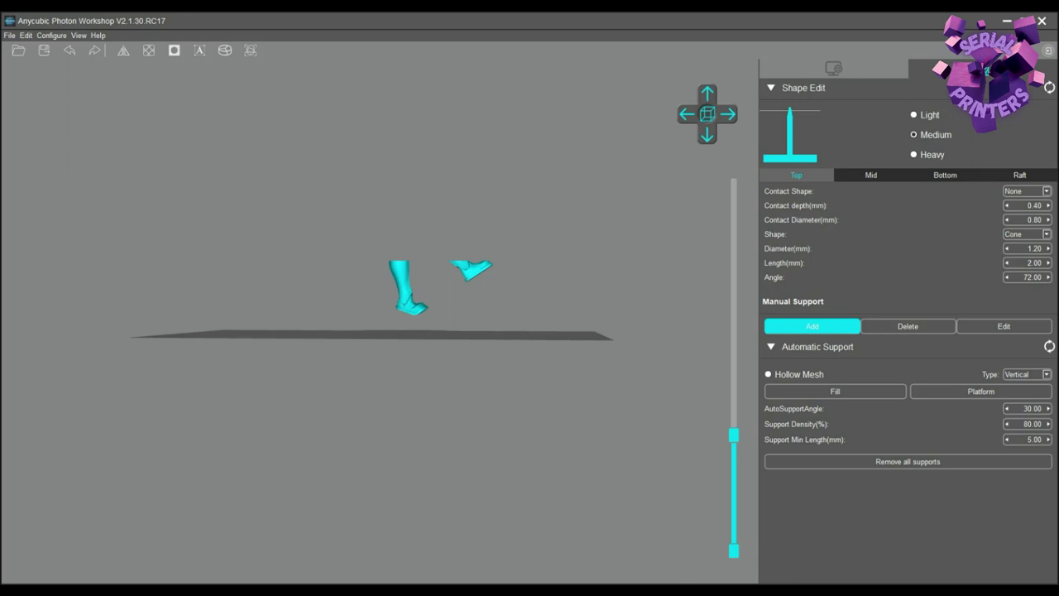
# Regenerate the automatic supports with Fill and inspect the area around the lower legs and feet.
pyautogui.click(835, 391)
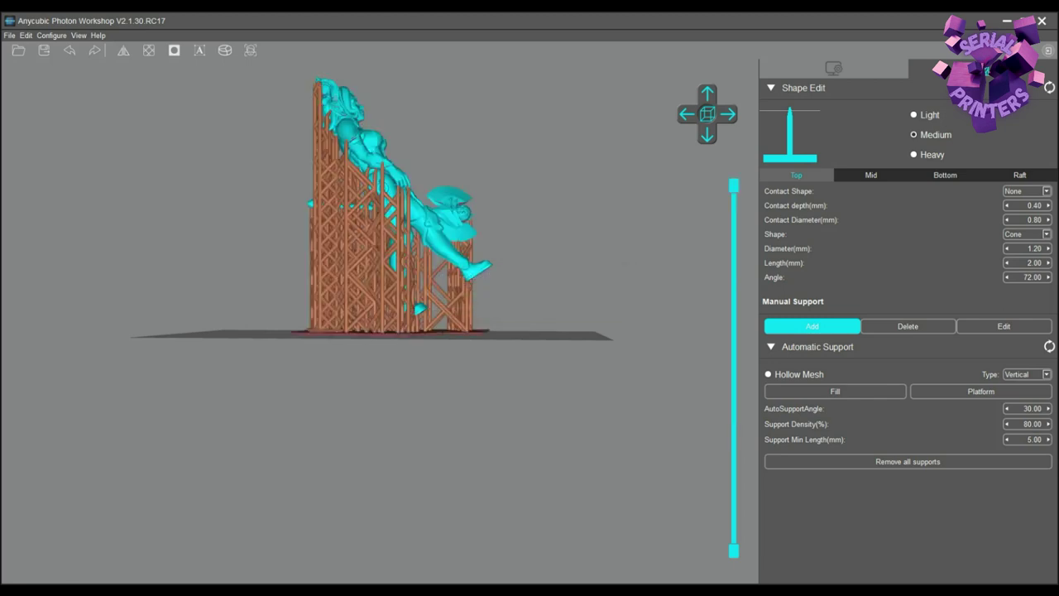
pyautogui.moveTo(538, 323); pyautogui.dragTo(558, 240, button='right')
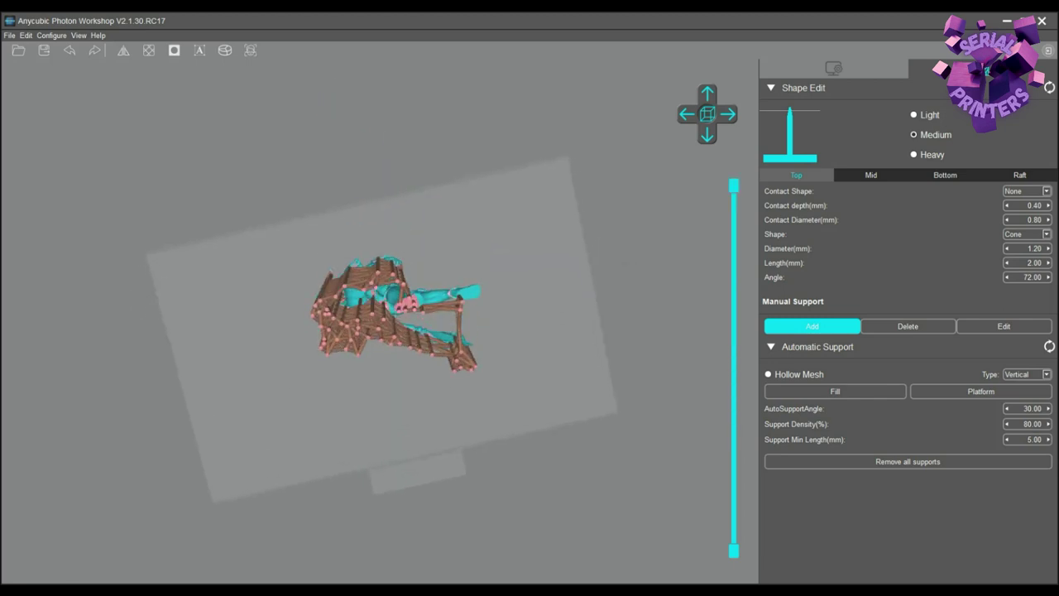
pyautogui.scroll(6, 398, 315)
pyautogui.moveTo(546, 249); pyautogui.dragTo(546, 322, button='right')
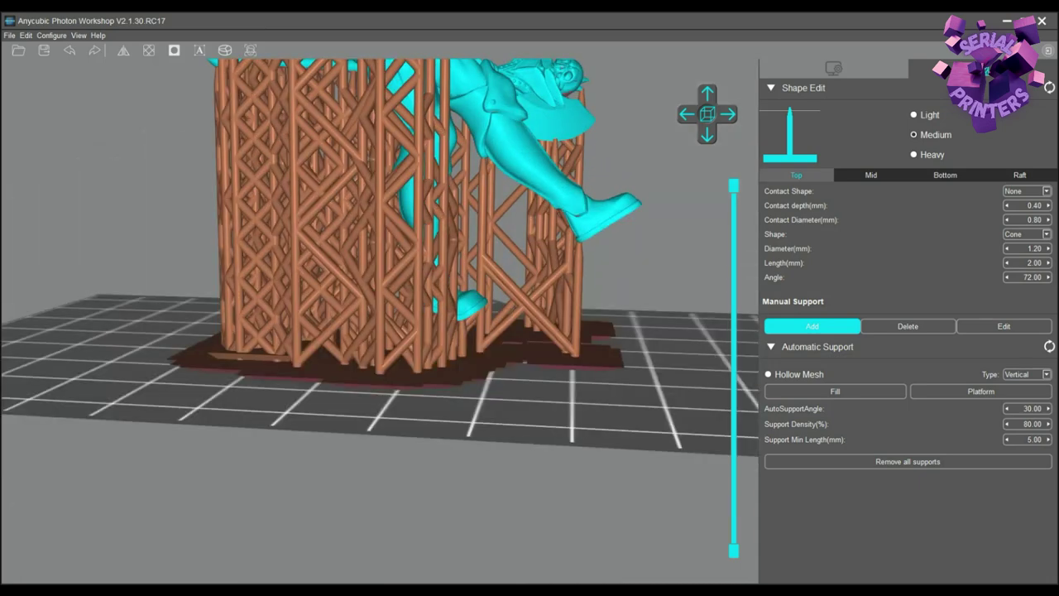
pyautogui.moveTo(452, 235); pyautogui.dragTo(463, 232, button='right')
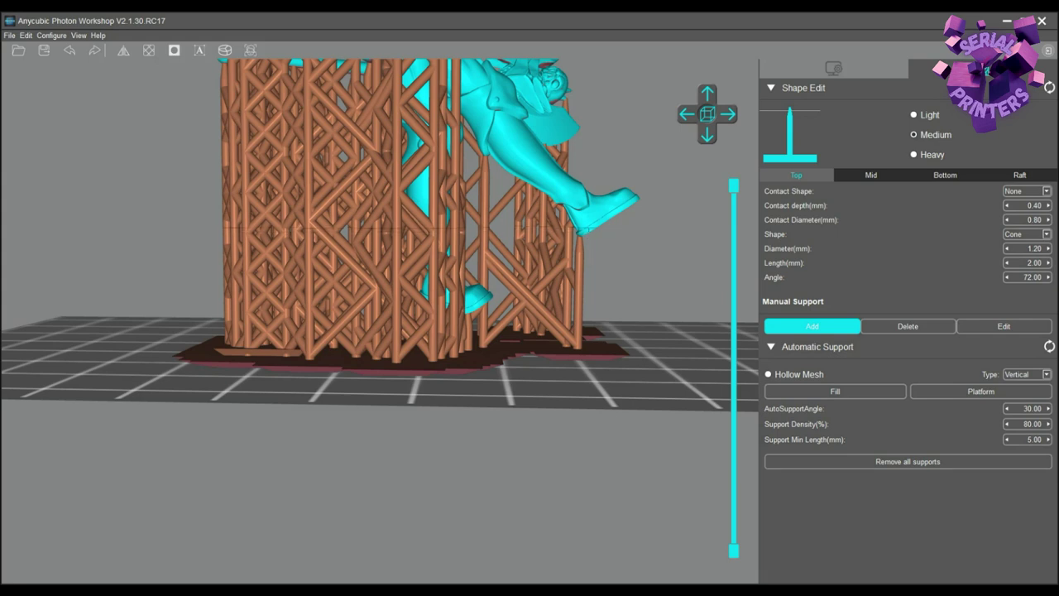
# Hide the upper layers, add four medium manual supports under the raised foot's sole, and show most of the figure again.
pyautogui.moveTo(735, 187); pyautogui.dragTo(734, 427)
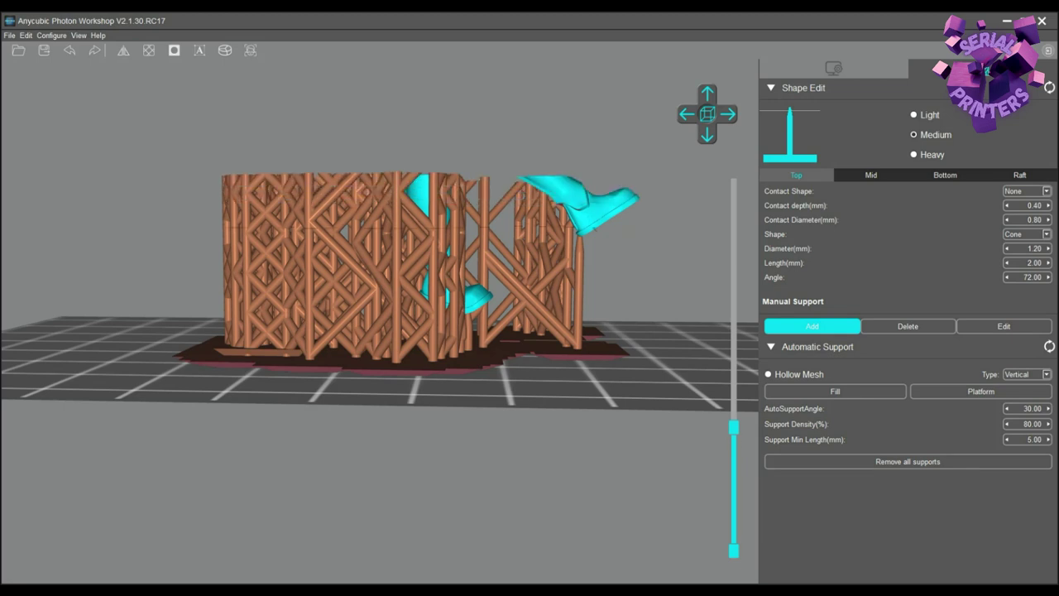
pyautogui.moveTo(497, 265); pyautogui.dragTo(499, 356, button='middle')
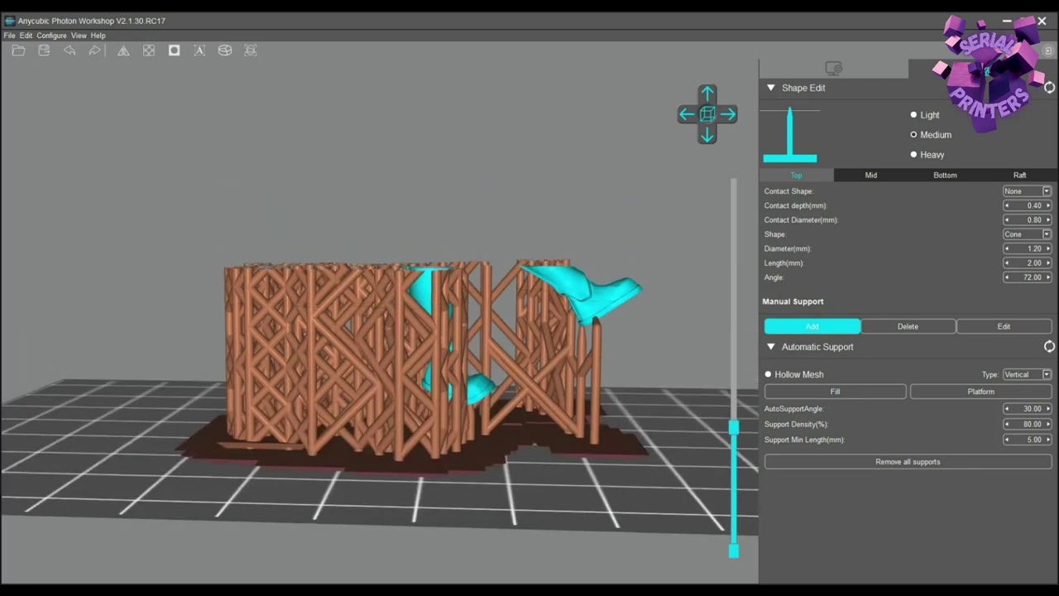
pyautogui.moveTo(497, 348); pyautogui.dragTo(387, 235, button='right')
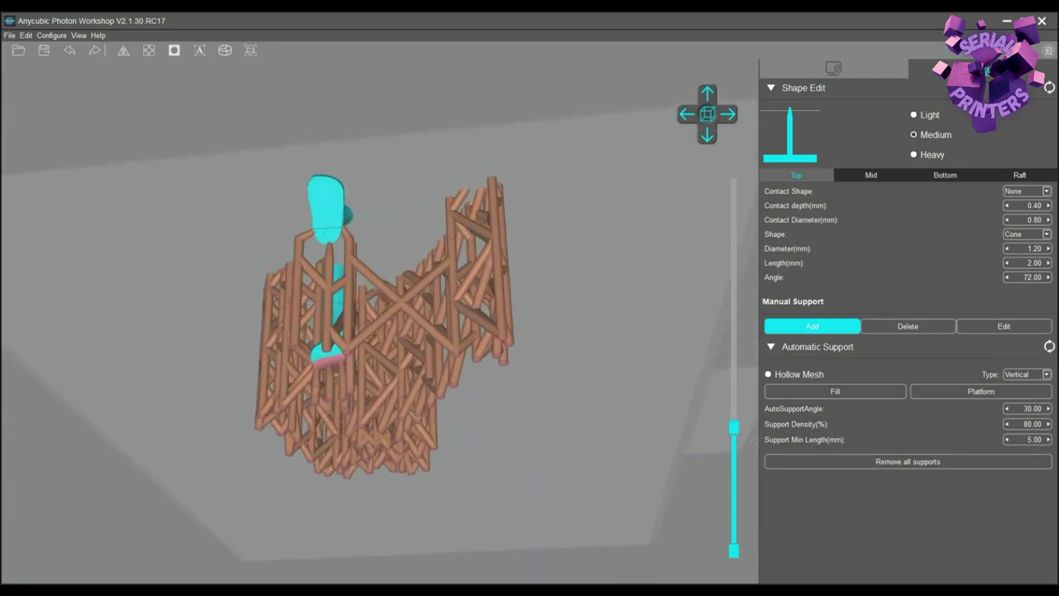
pyautogui.click(326, 225)
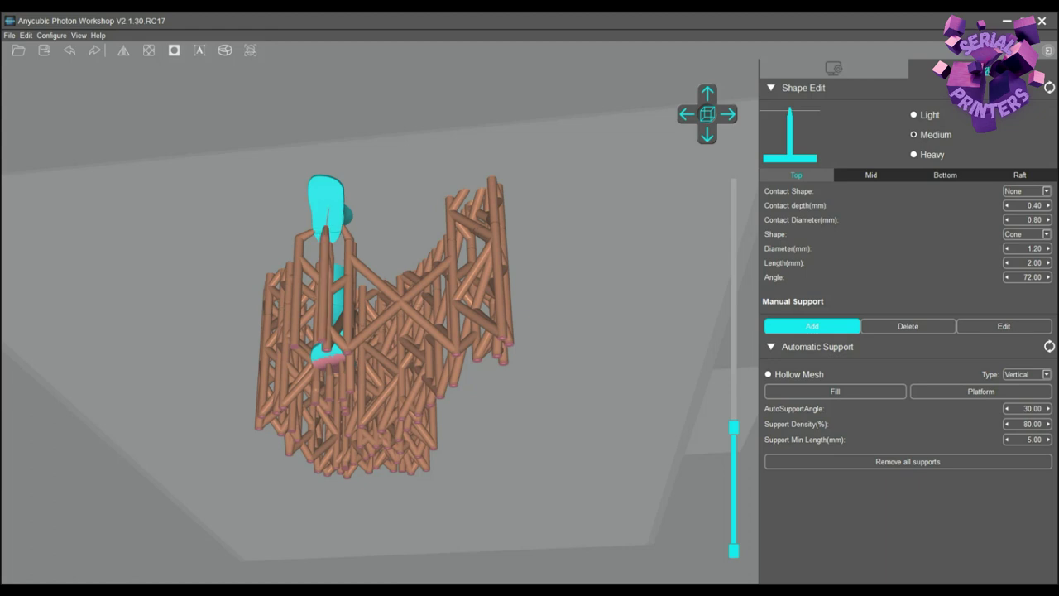
pyautogui.click(336, 206)
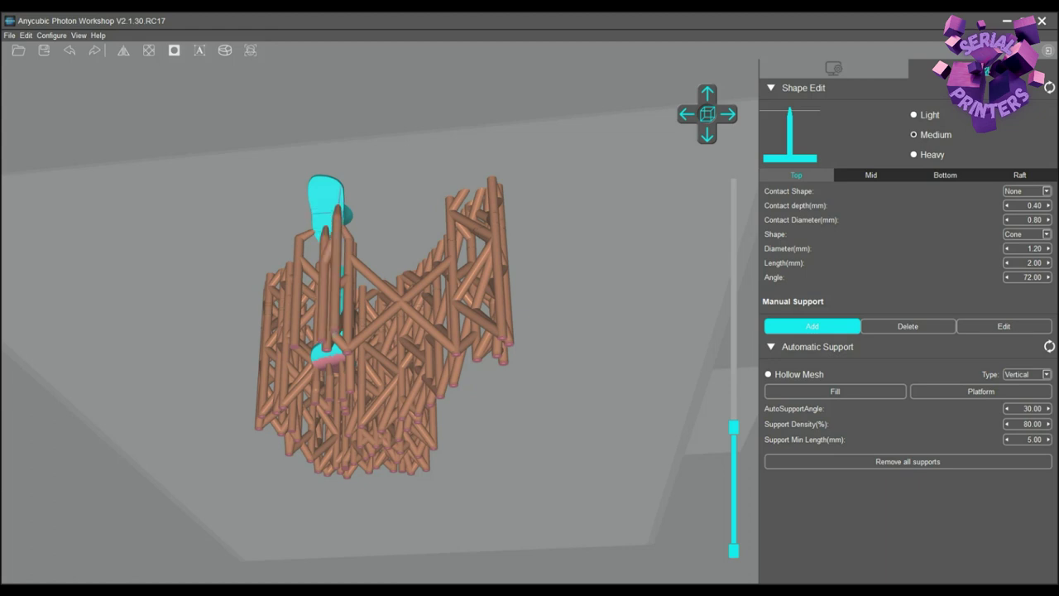
pyautogui.click(321, 197)
pyautogui.click(330, 172)
pyautogui.moveTo(330, 174); pyautogui.dragTo(455, 277, button='right')
pyautogui.moveTo(733, 427); pyautogui.dragTo(733, 232)
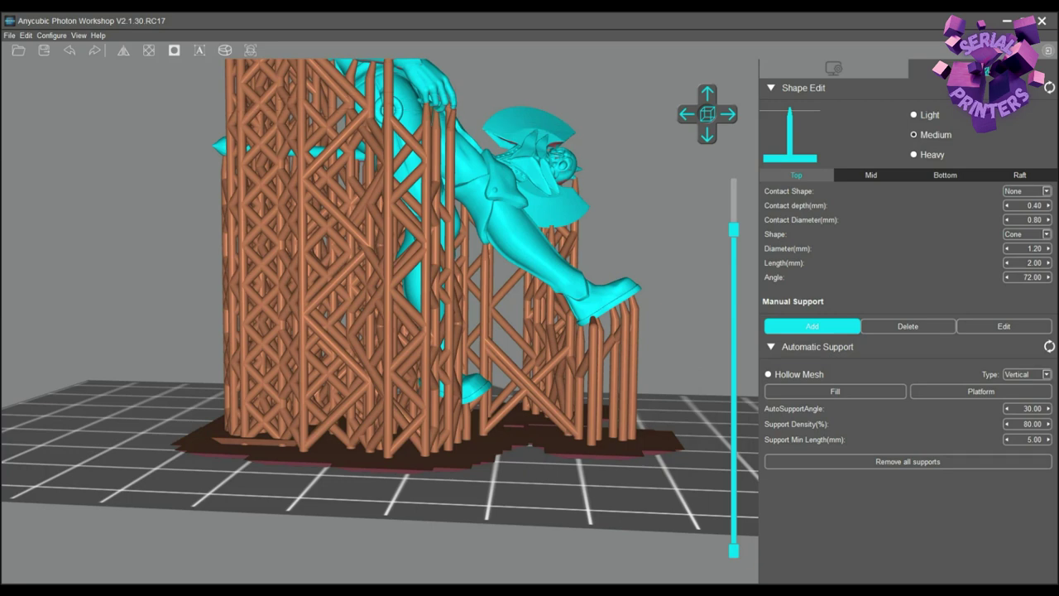
# Inspect the figure's underside with the upper layers hidden and regenerate medium automatic supports with Fill at 80% density.
pyautogui.moveTo(733, 230); pyautogui.dragTo(733, 339)
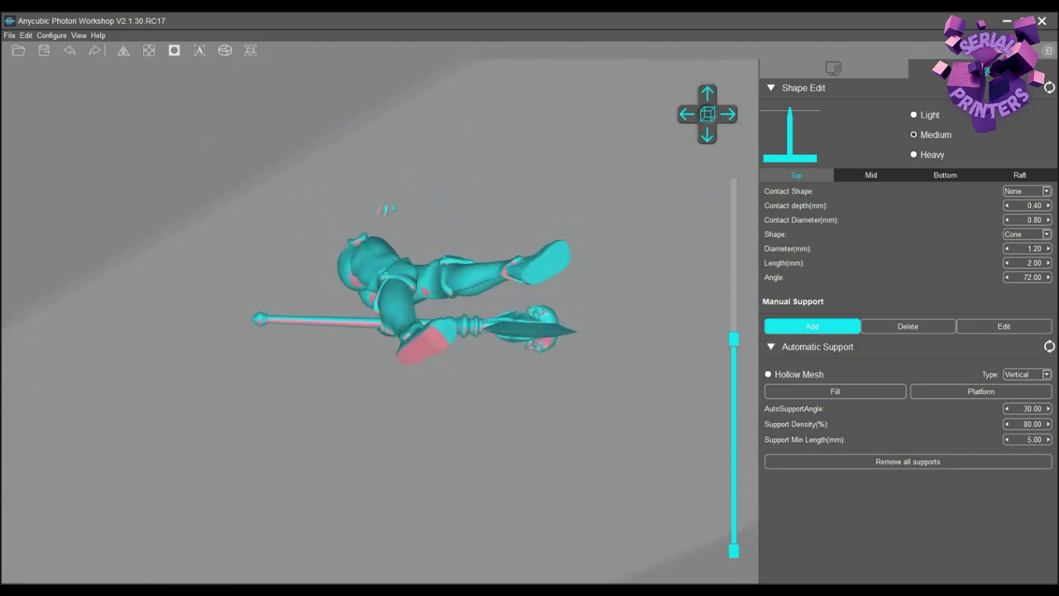
pyautogui.moveTo(413, 331); pyautogui.dragTo(414, 307, button='right')
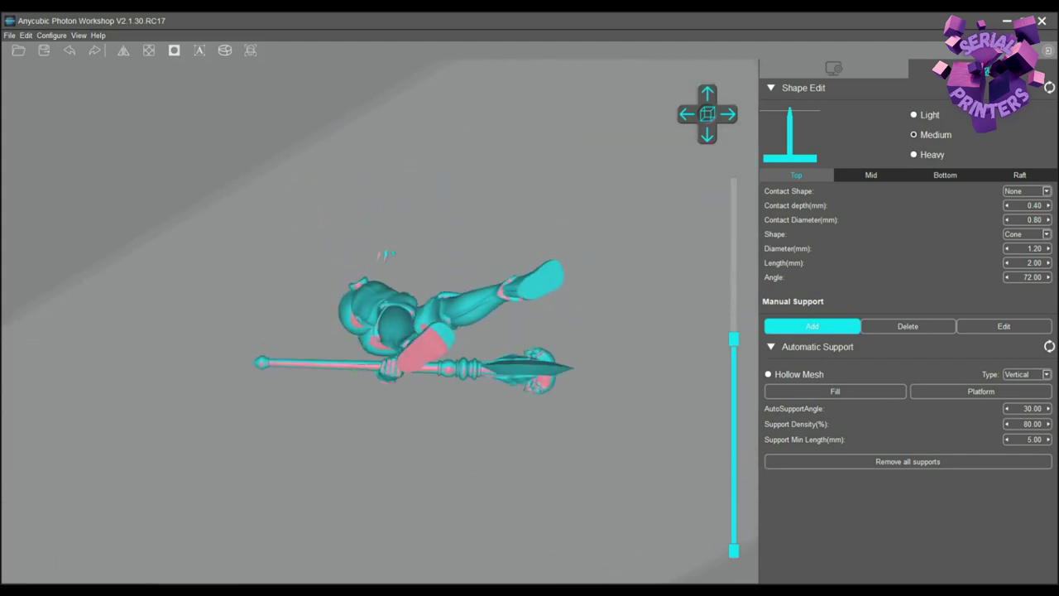
pyautogui.moveTo(413, 248); pyautogui.dragTo(422, 373, button='right')
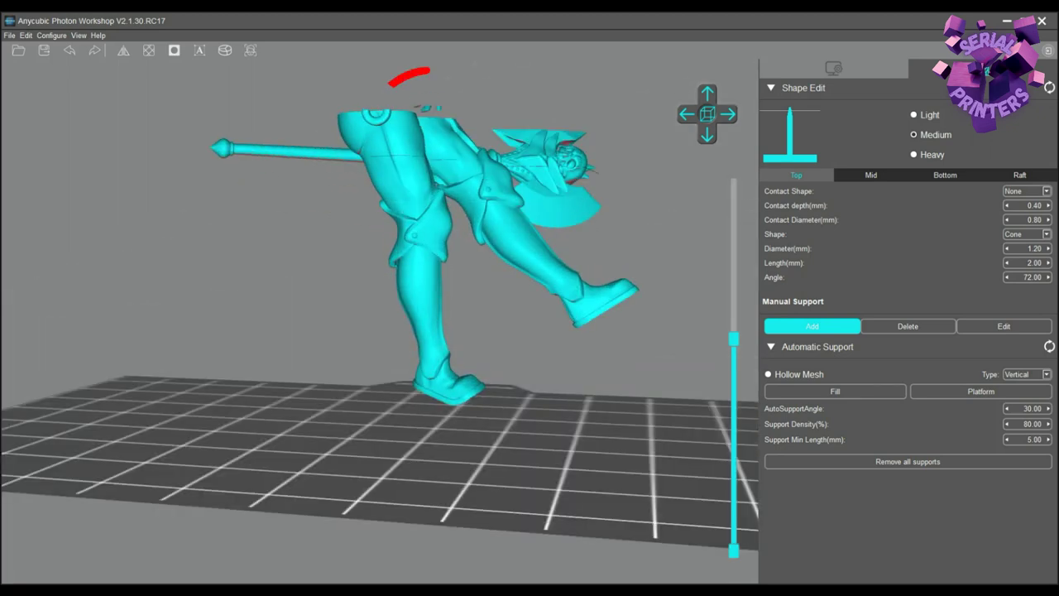
pyautogui.moveTo(422, 372); pyautogui.dragTo(416, 207, button='right')
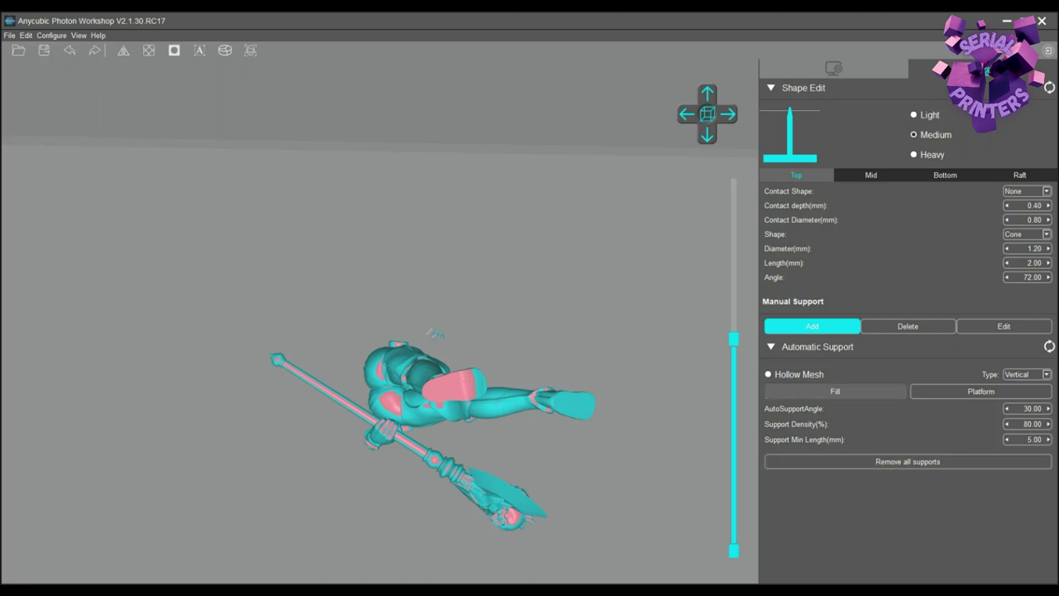
pyautogui.click(835, 392)
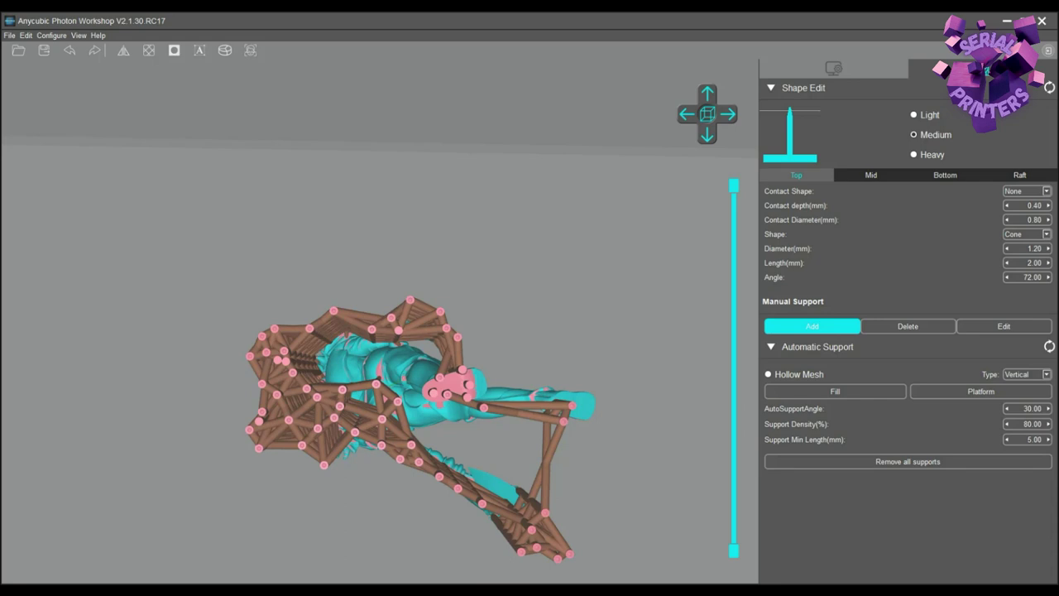
pyautogui.click(404, 376)
pyautogui.moveTo(405, 376)
pyautogui.mouseDown(button='right')
pyautogui.moveTo(411, 476)
pyautogui.moveTo(382, 566)
pyautogui.moveTo(397, 533)
pyautogui.moveTo(410, 327)
pyautogui.moveTo(410, 388)
pyautogui.mouseUp(button='right')
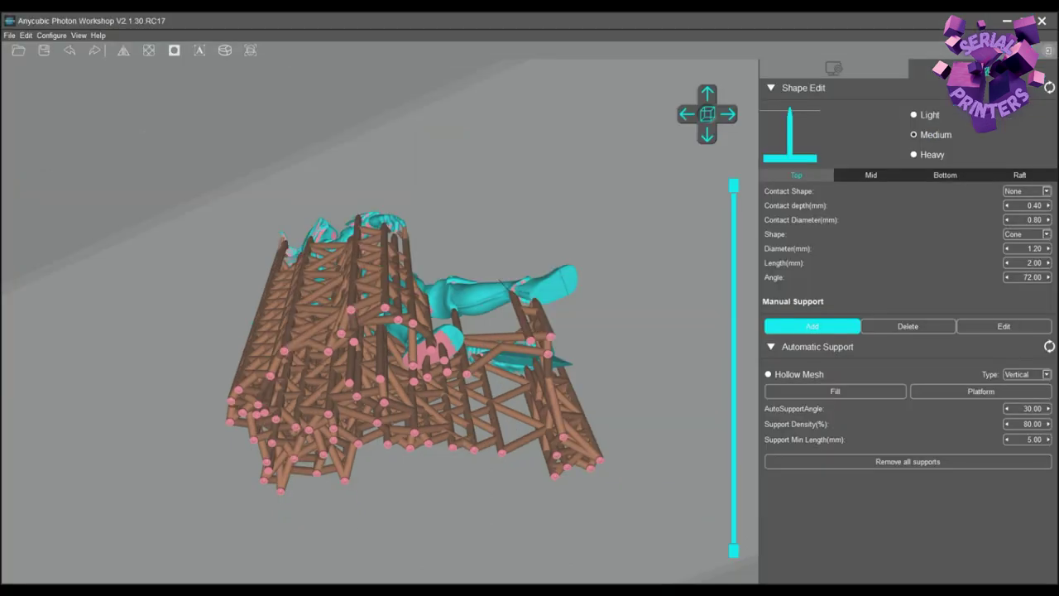
# Replace all supports with light automatic ones generated by Fill at 100% support density.
pyautogui.click(908, 462)
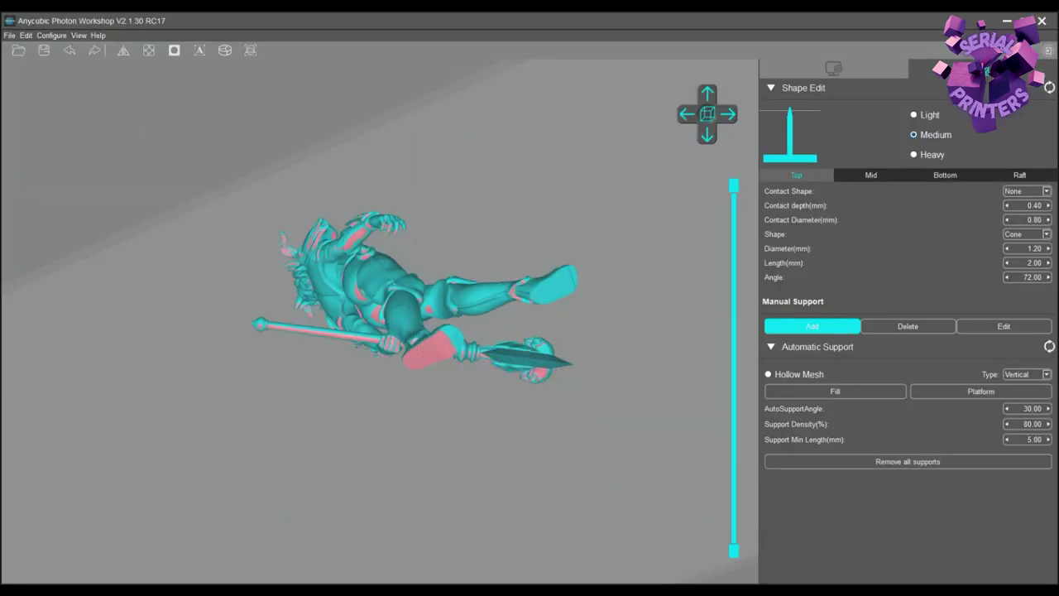
pyautogui.click(914, 115)
pyautogui.click(1048, 424)
pyautogui.click(1048, 424)
pyautogui.click(1026, 423)
pyautogui.click(835, 391)
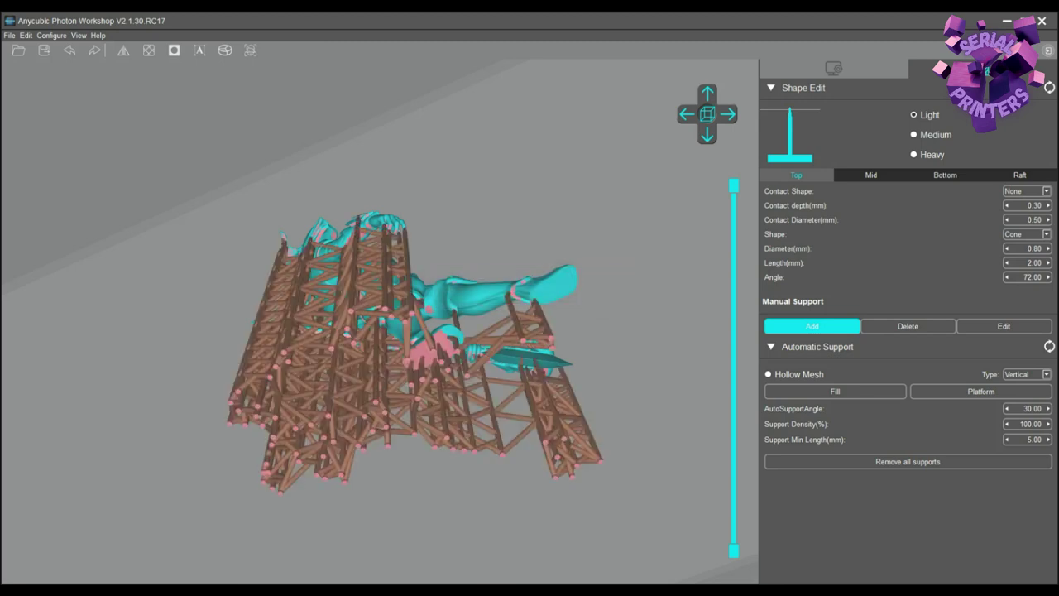
# Hide the upper layers and add light manual supports under the standing leg's knee and shin and at the raised foot's ankle.
pyautogui.moveTo(414, 364); pyautogui.dragTo(426, 290, button='right')
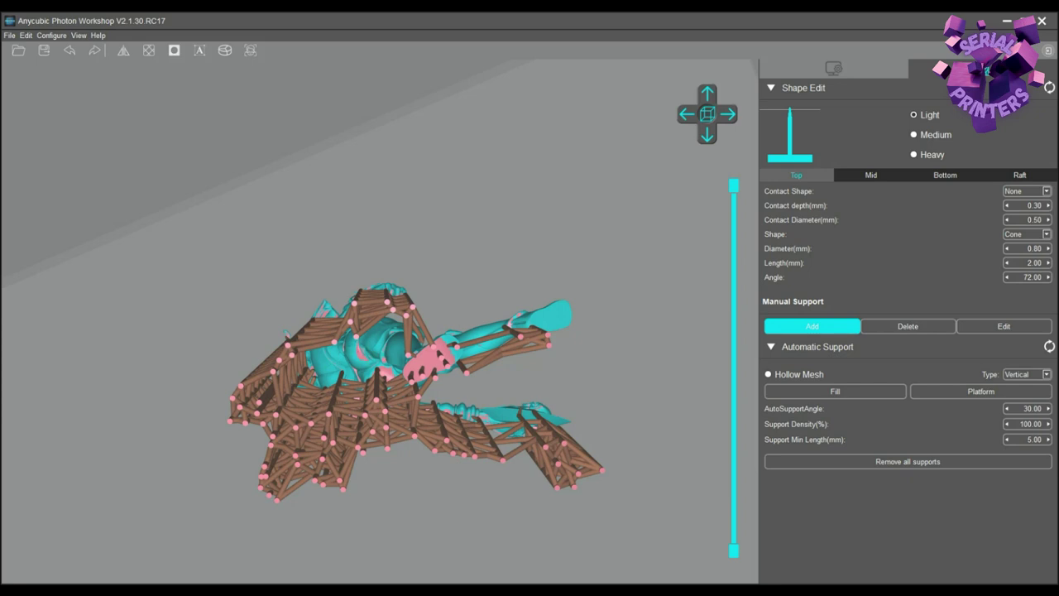
pyautogui.moveTo(426, 331); pyautogui.dragTo(461, 296, button='right')
pyautogui.scroll(5, 414, 323)
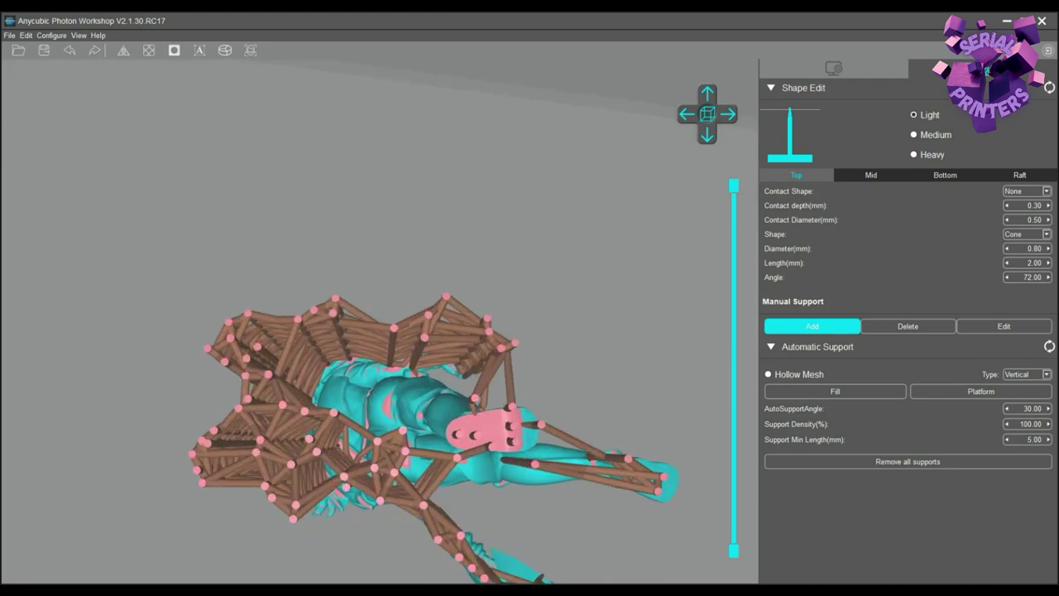
pyautogui.moveTo(413, 323); pyautogui.dragTo(416, 373, button='right')
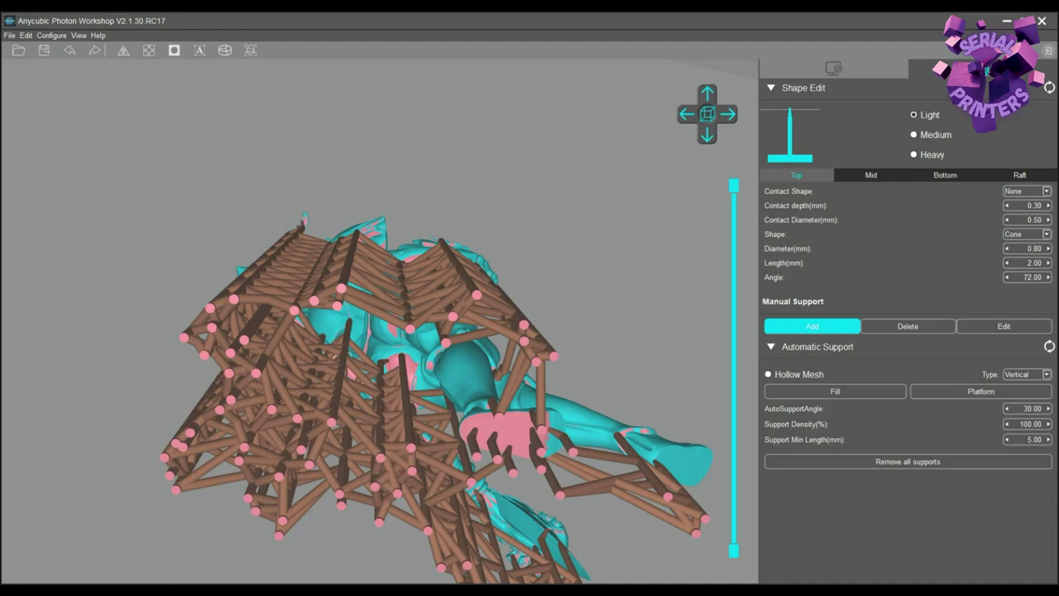
pyautogui.moveTo(418, 352); pyautogui.dragTo(418, 319, button='right')
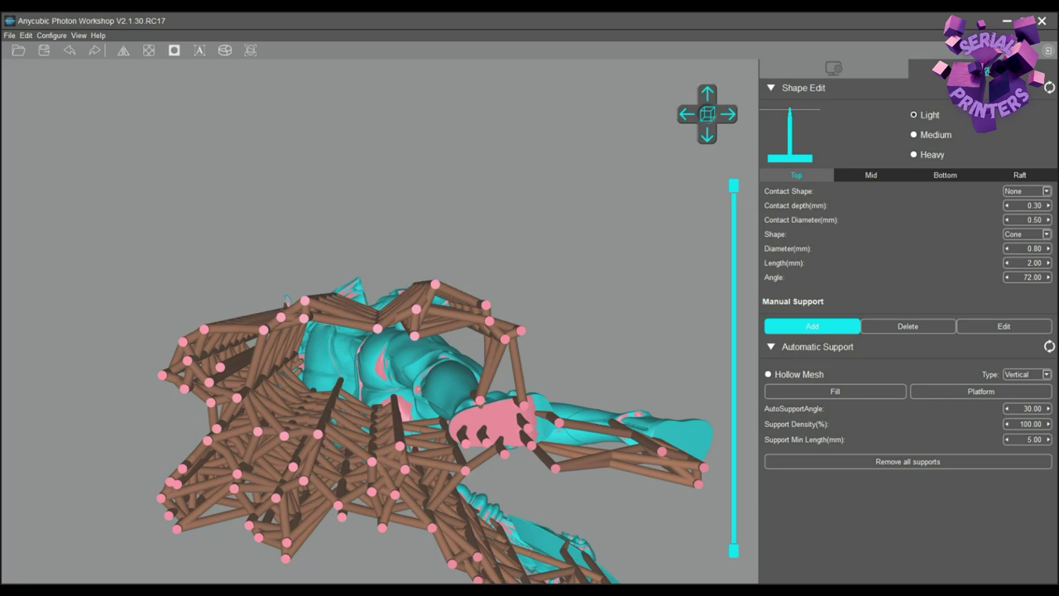
pyautogui.moveTo(417, 322); pyautogui.dragTo(415, 355, button='right')
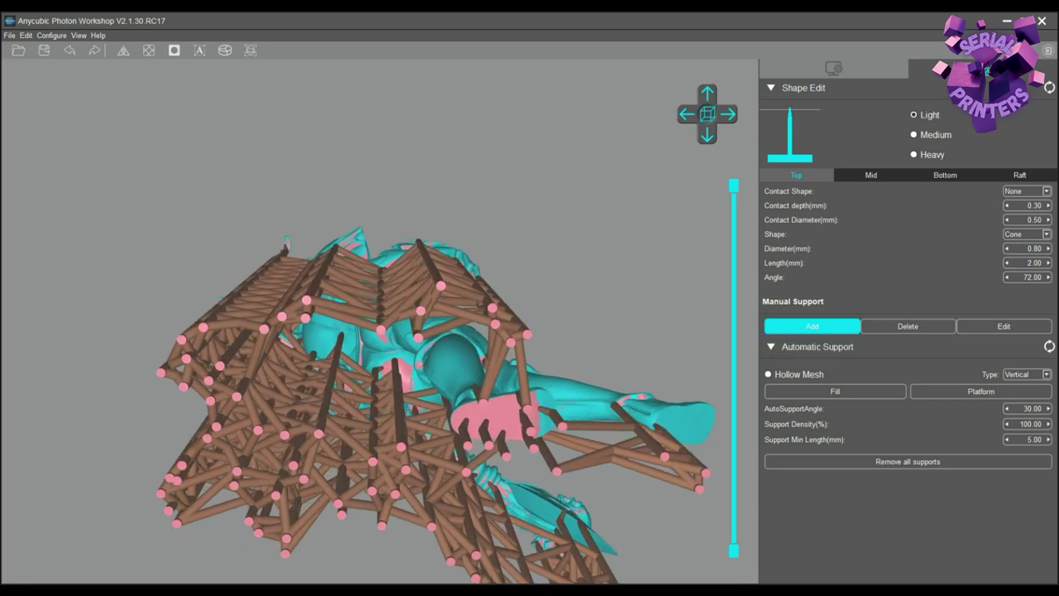
pyautogui.moveTo(734, 186); pyautogui.dragTo(734, 427)
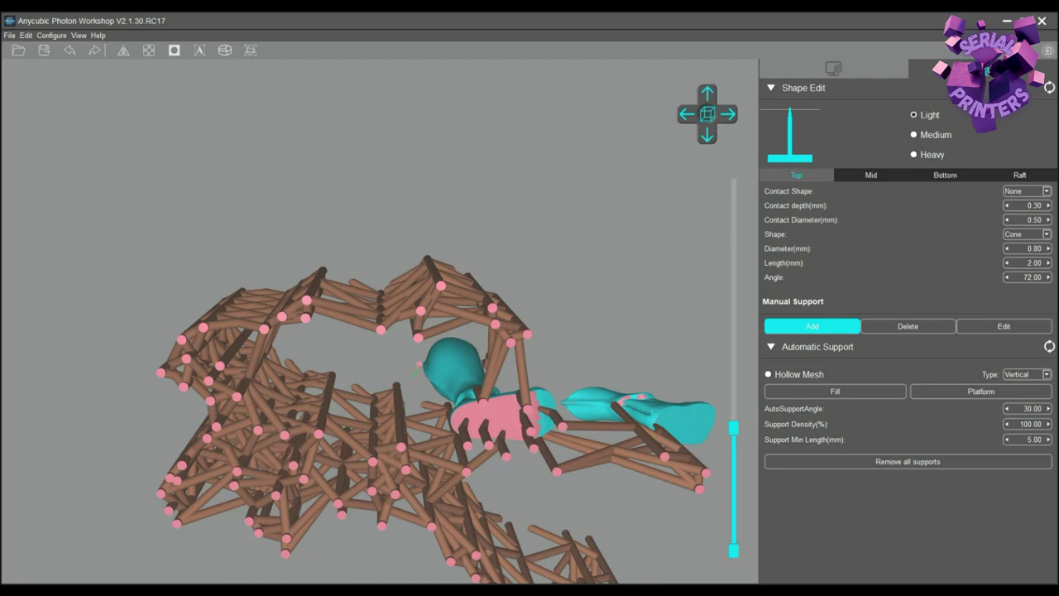
pyautogui.click(419, 364)
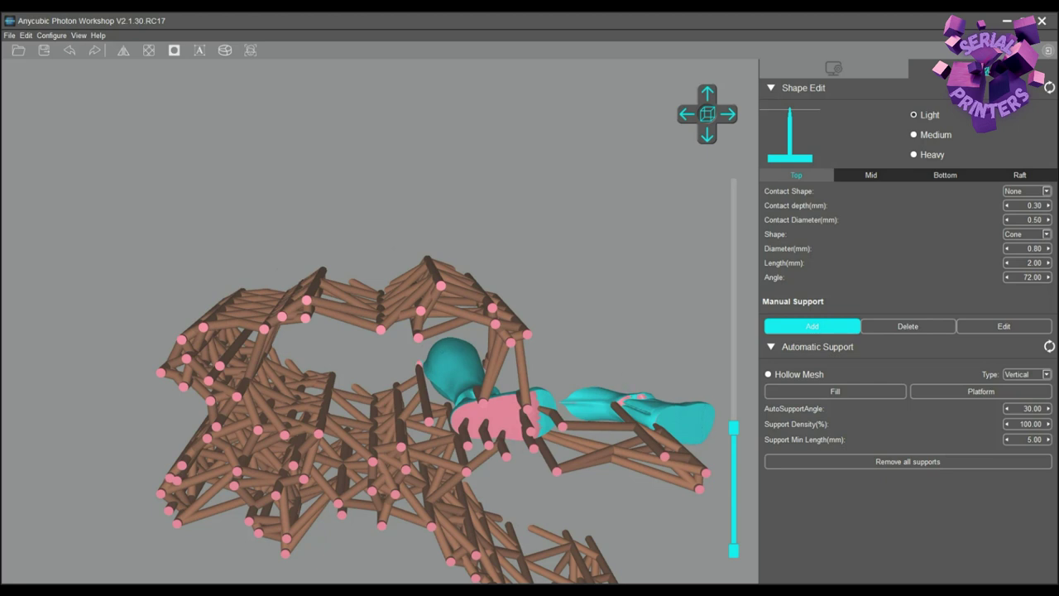
pyautogui.moveTo(734, 428); pyautogui.dragTo(734, 446)
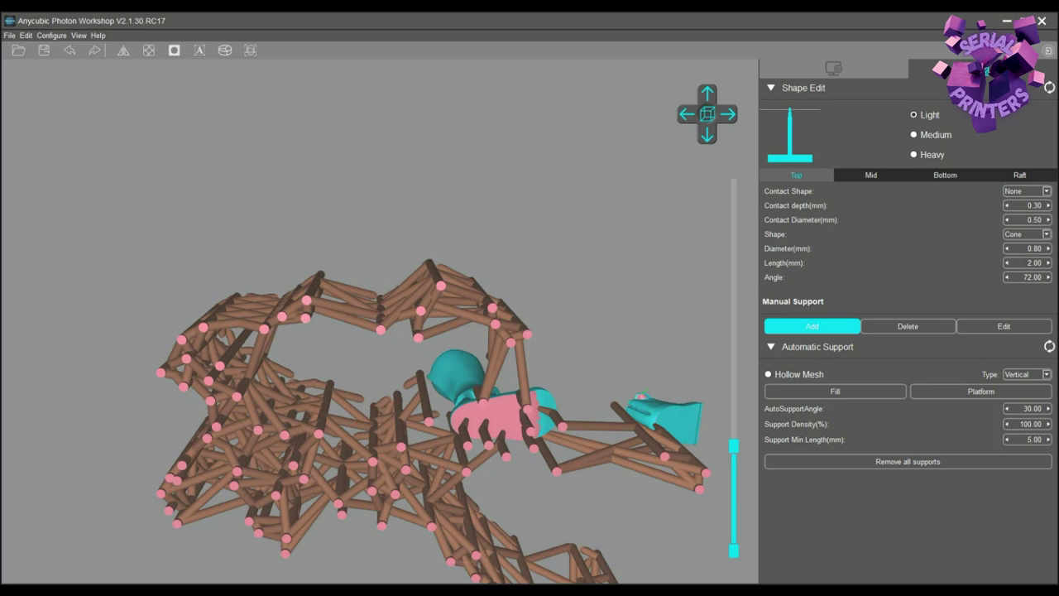
pyautogui.click(643, 396)
pyautogui.moveTo(513, 315); pyautogui.dragTo(447, 509, button='right')
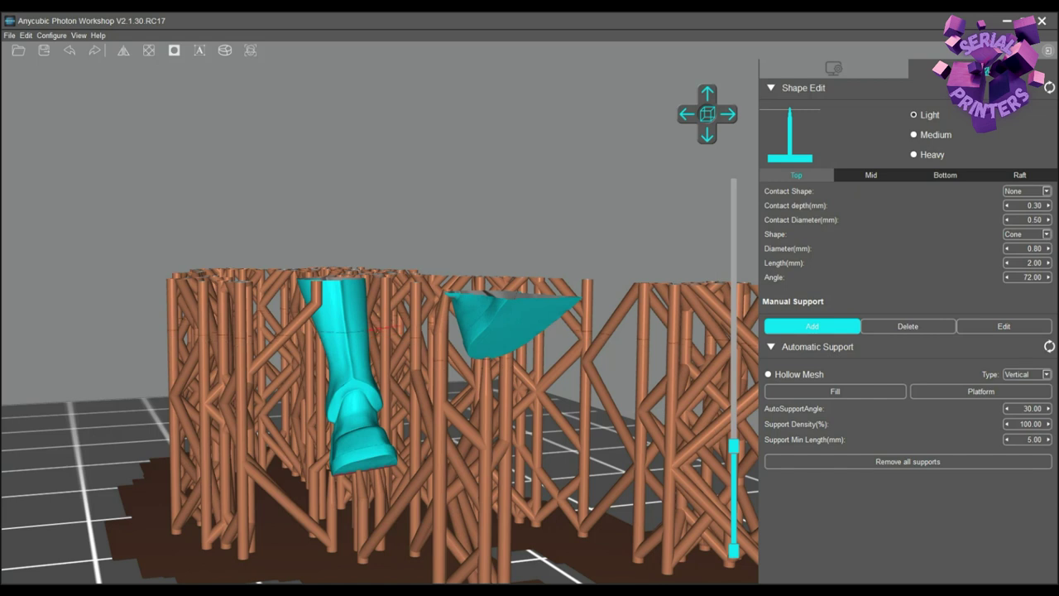
pyautogui.click(323, 335)
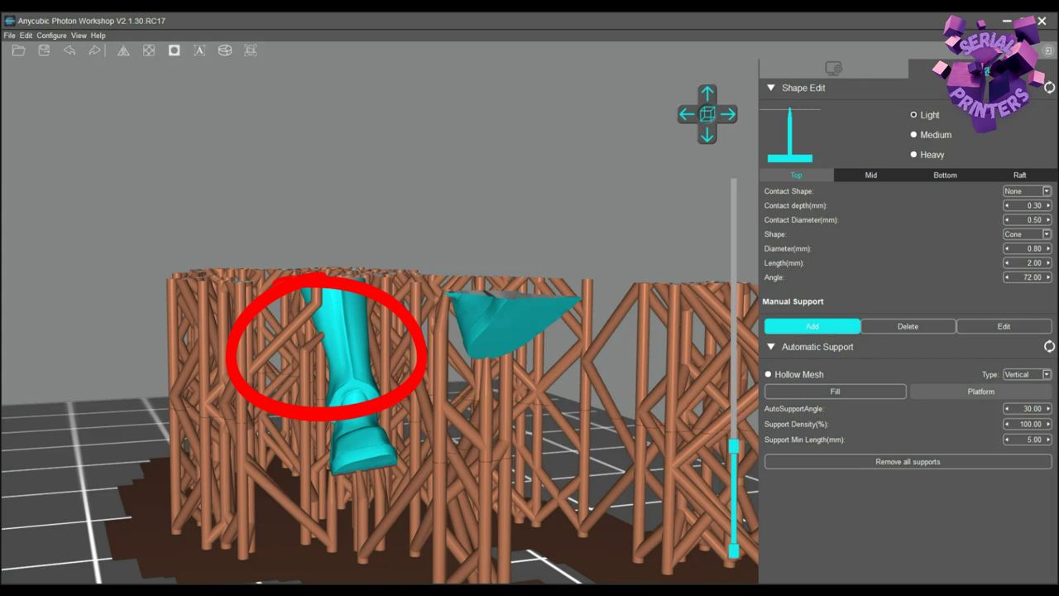
# Set the automatic support angle to 31 with the Vertical type, and add another light support on the standing shin.
pyautogui.click(1007, 409)
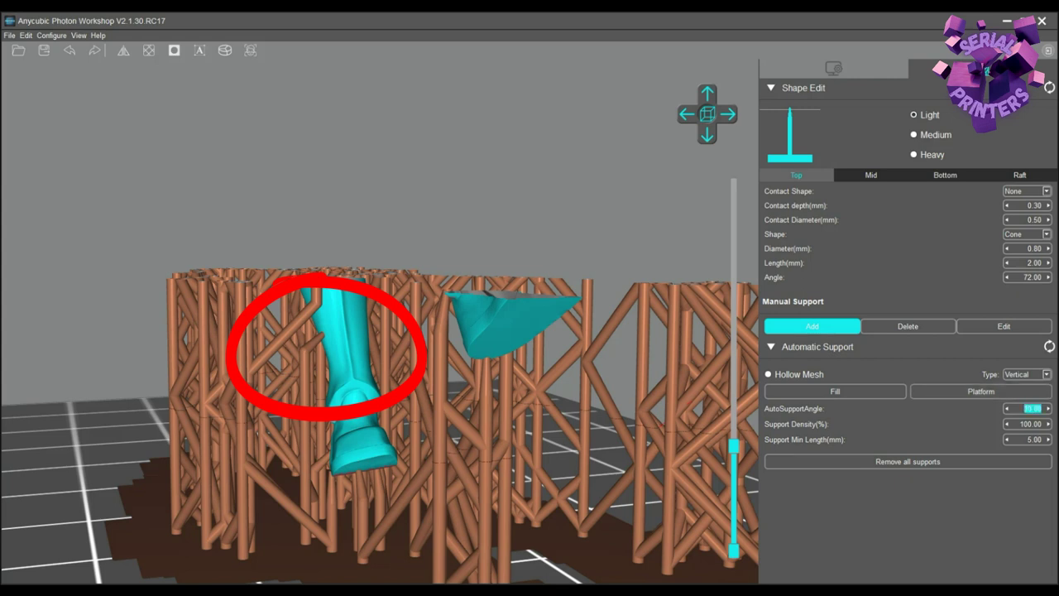
pyautogui.click(1007, 408)
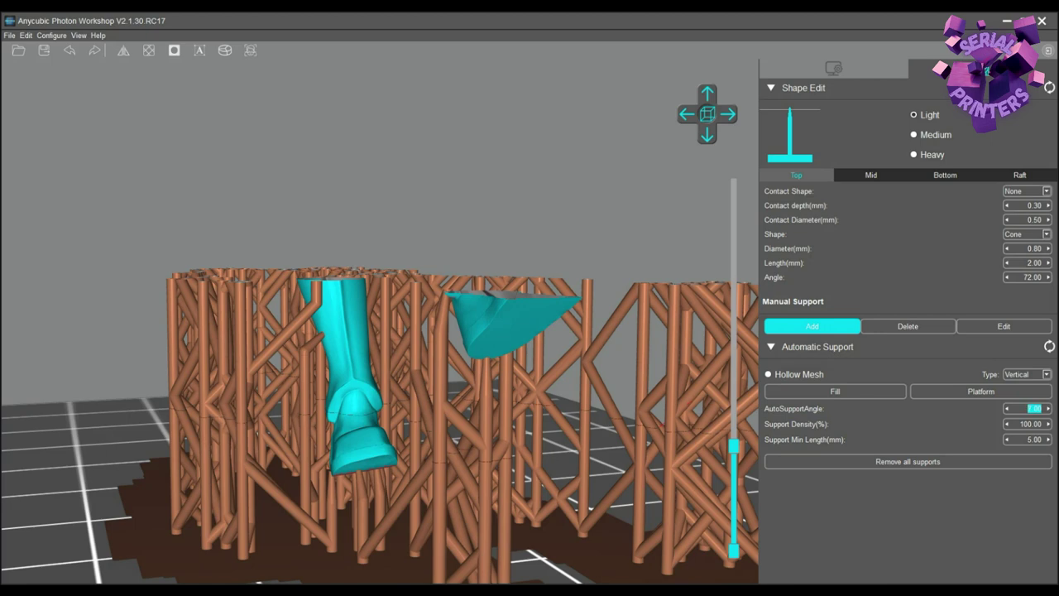
pyautogui.click(330, 352)
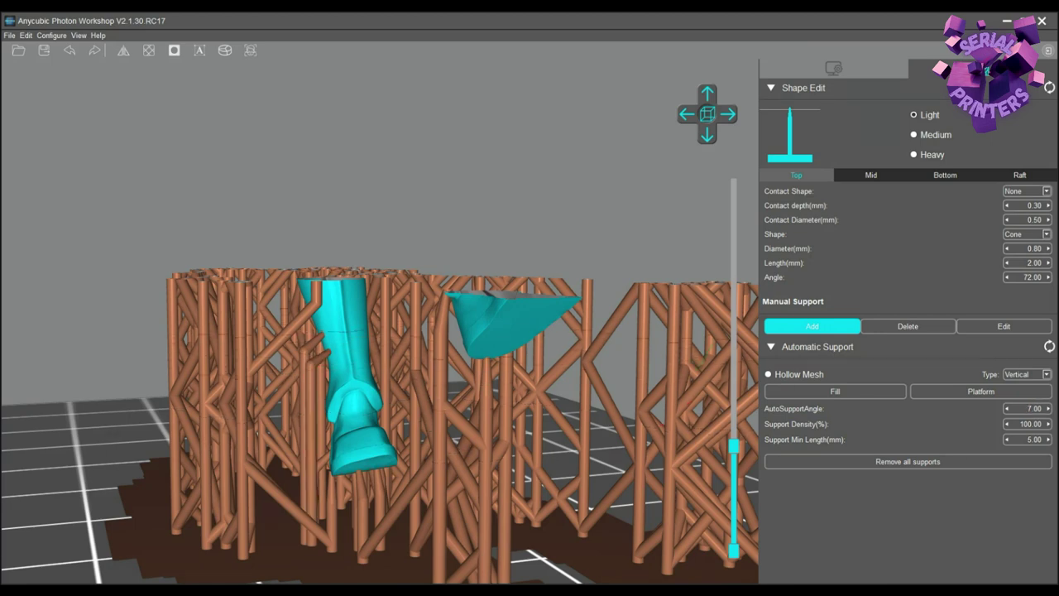
pyautogui.click(1048, 409)
pyautogui.click(1048, 409)
pyautogui.click(1048, 409)
pyautogui.click(1049, 409)
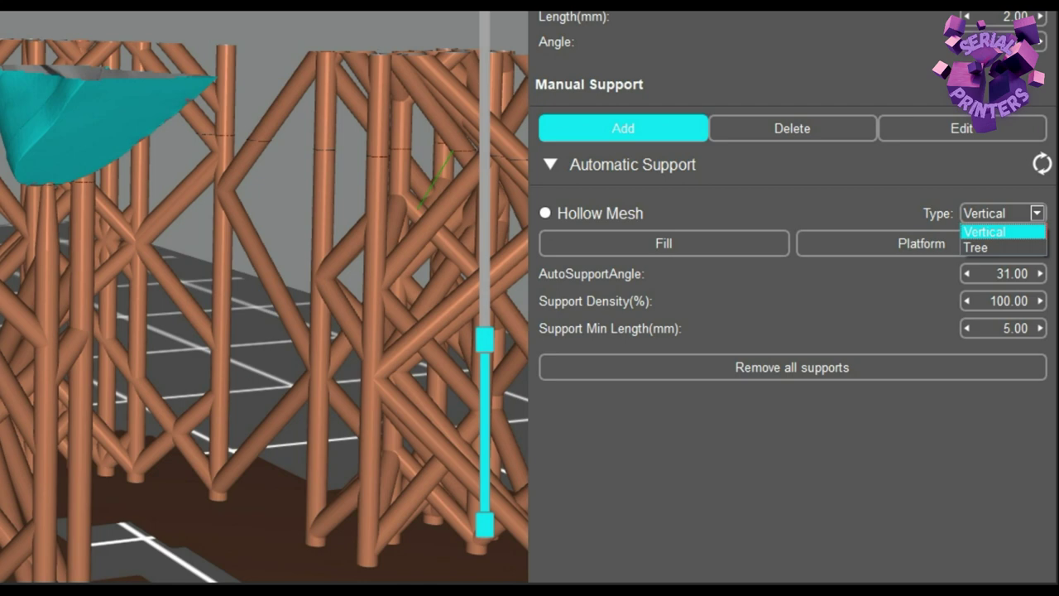
pyautogui.click(985, 232)
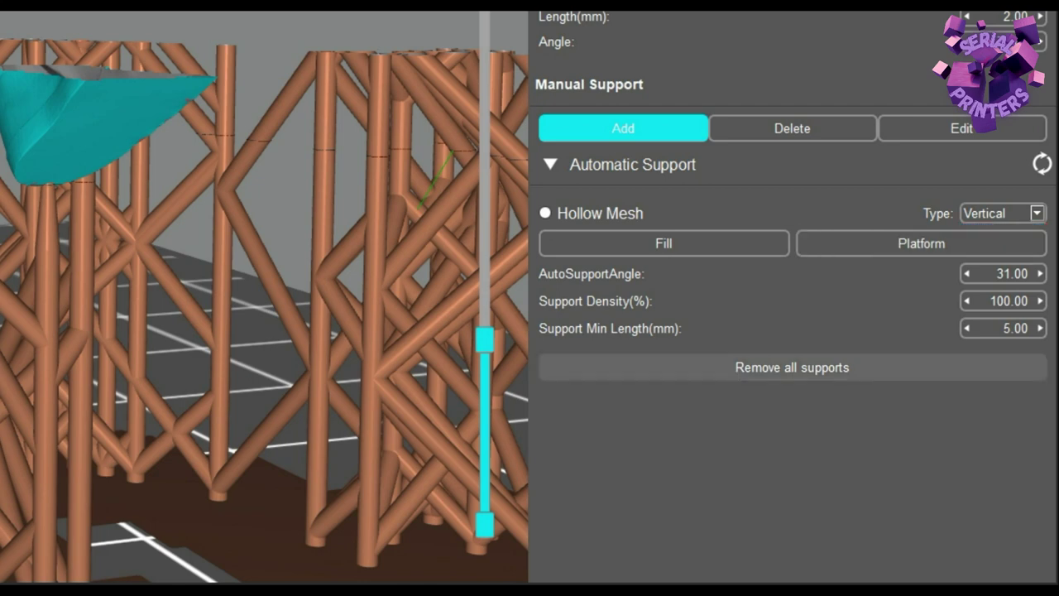
# Replace all supports with automatic Tree supports using Fill and inspect them around the legs, axe and back.
pyautogui.click(793, 368)
pyautogui.click(1003, 213)
pyautogui.click(986, 247)
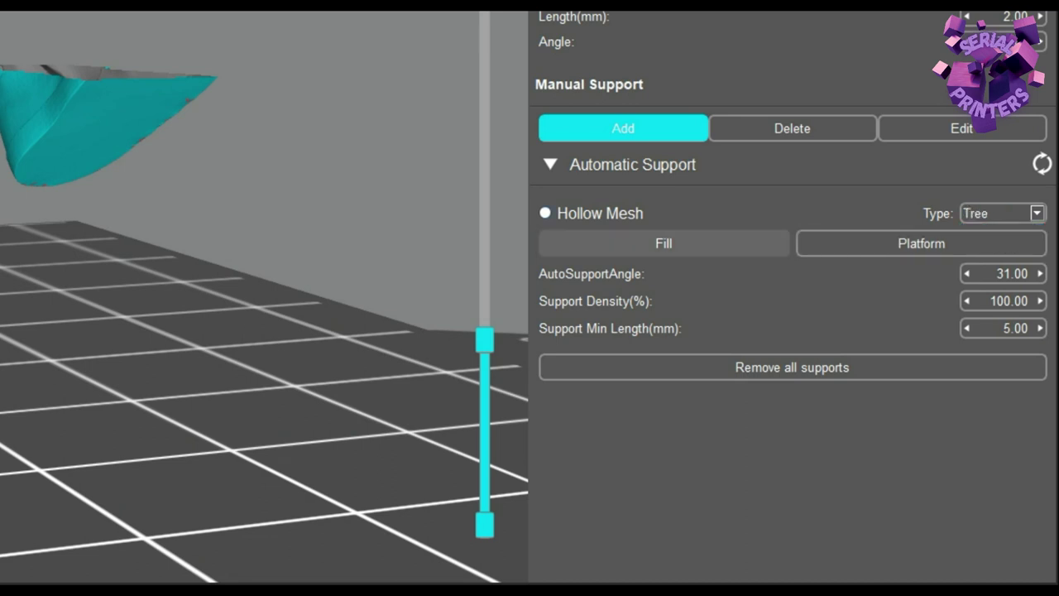
pyautogui.click(663, 244)
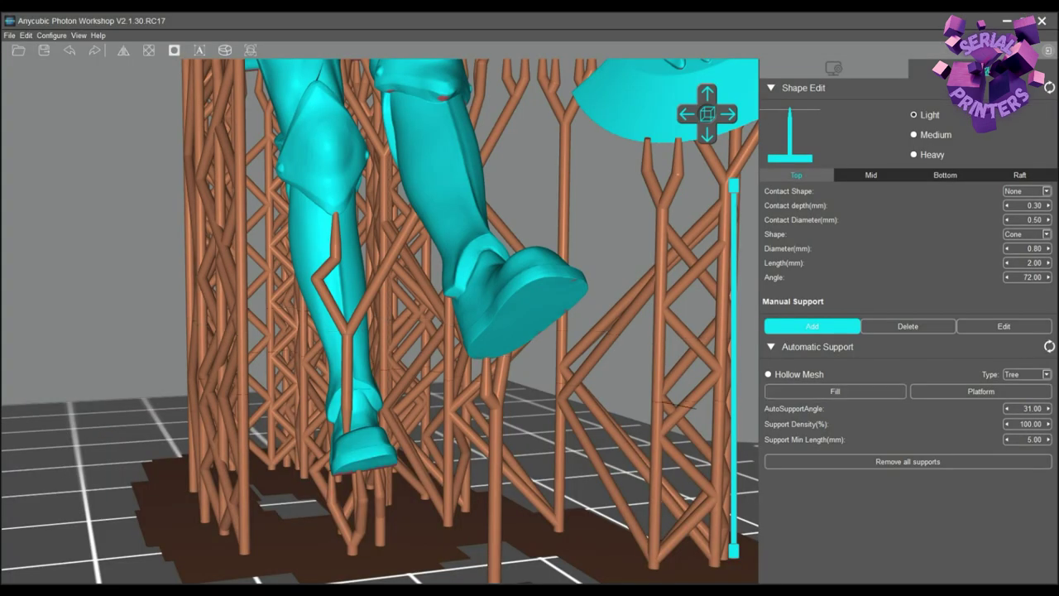
pyautogui.moveTo(497, 389); pyautogui.dragTo(567, 377, button='right')
pyautogui.scroll(-5, 380, 321)
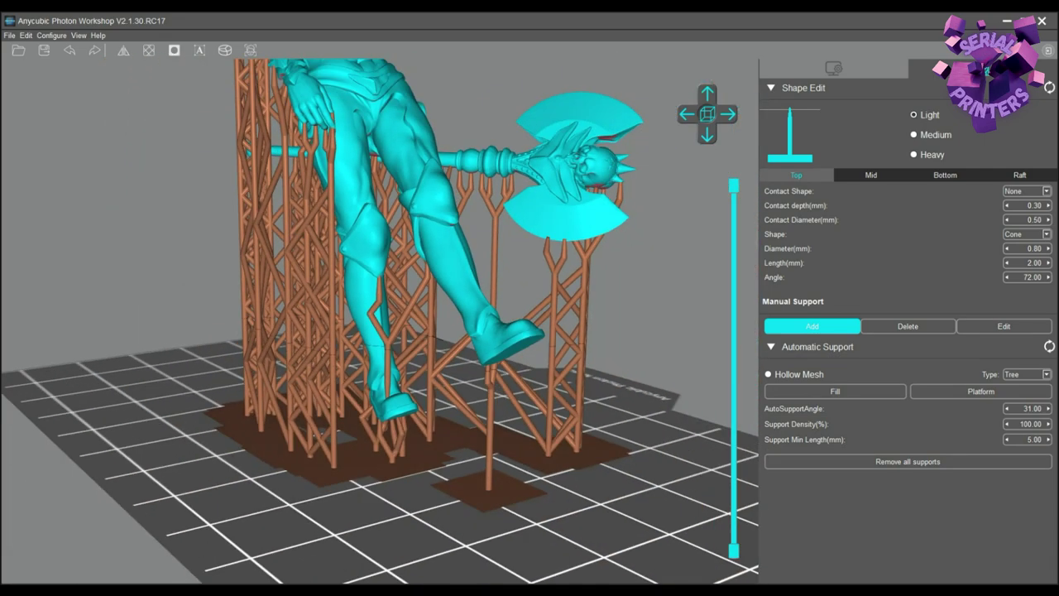
pyautogui.moveTo(496, 364); pyautogui.dragTo(530, 347, button='right')
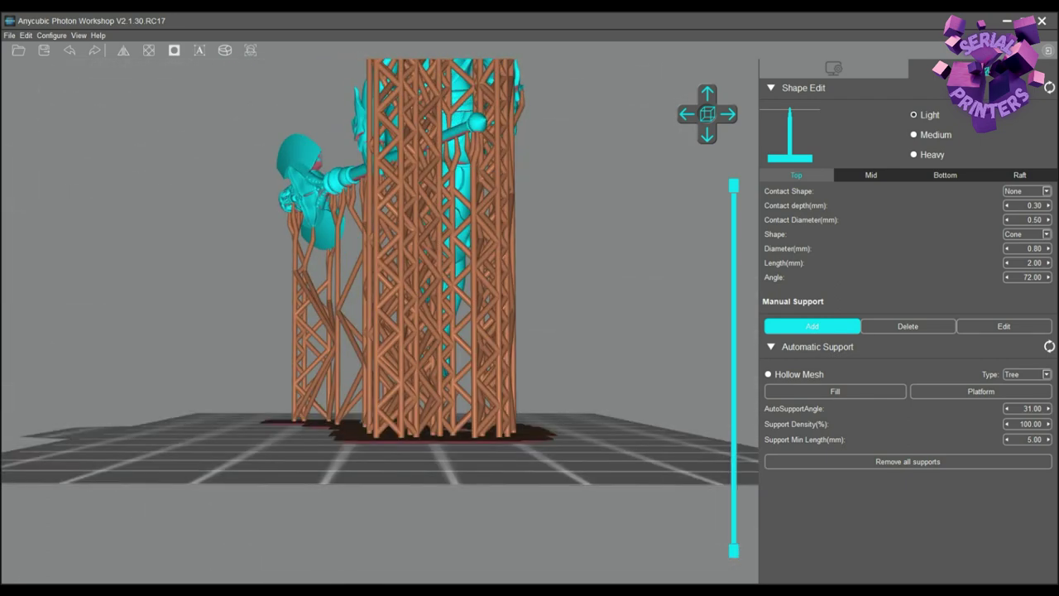
pyautogui.moveTo(331, 331); pyautogui.dragTo(597, 379, button='right')
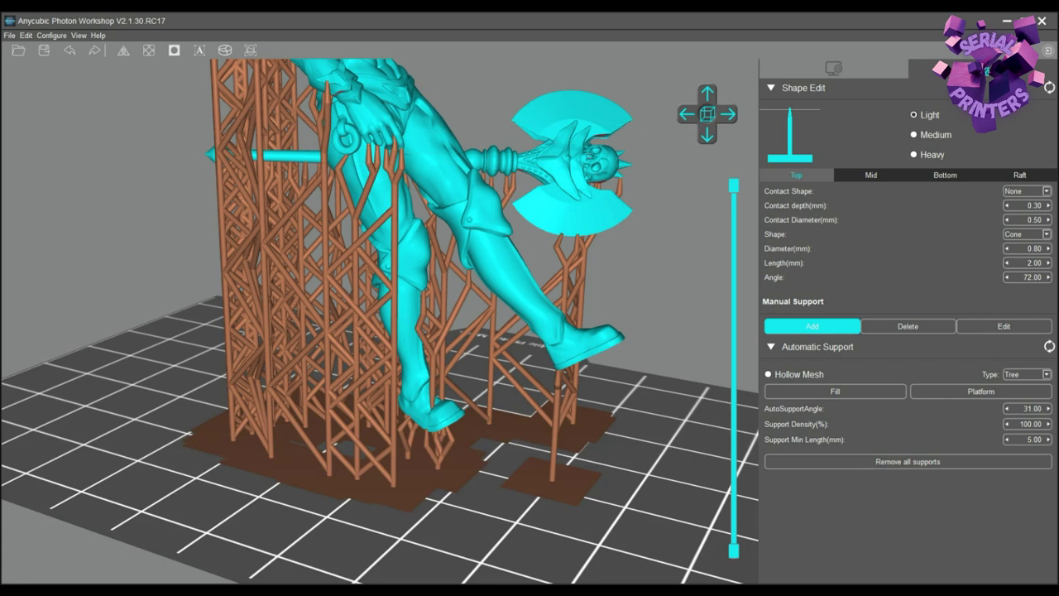
# Switch the automatic support type to Vertical and regenerate the supports with Fill for comparison.
pyautogui.click(1028, 375)
pyautogui.click(1025, 385)
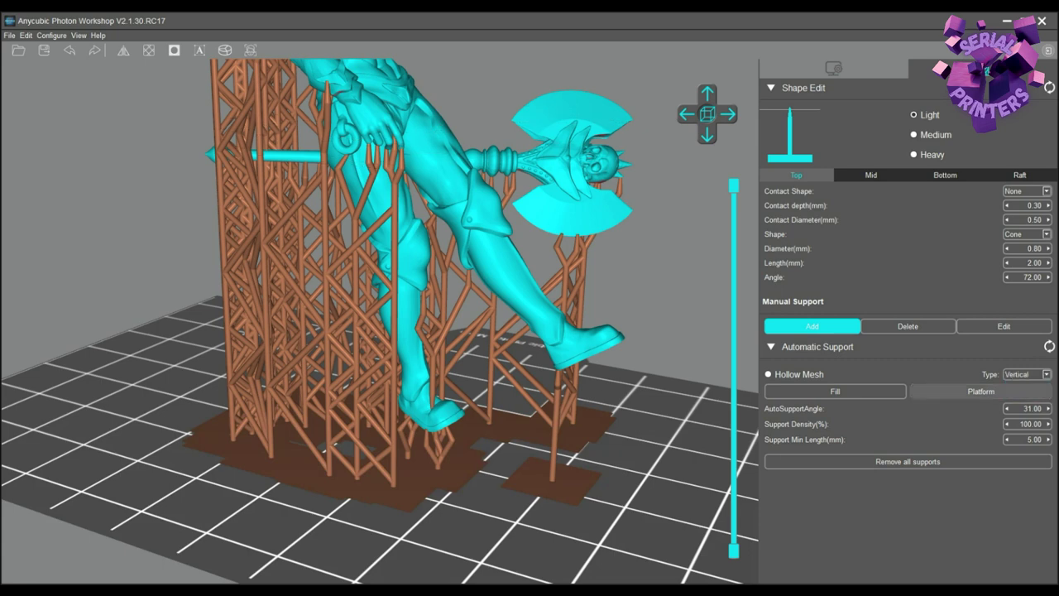
pyautogui.click(835, 392)
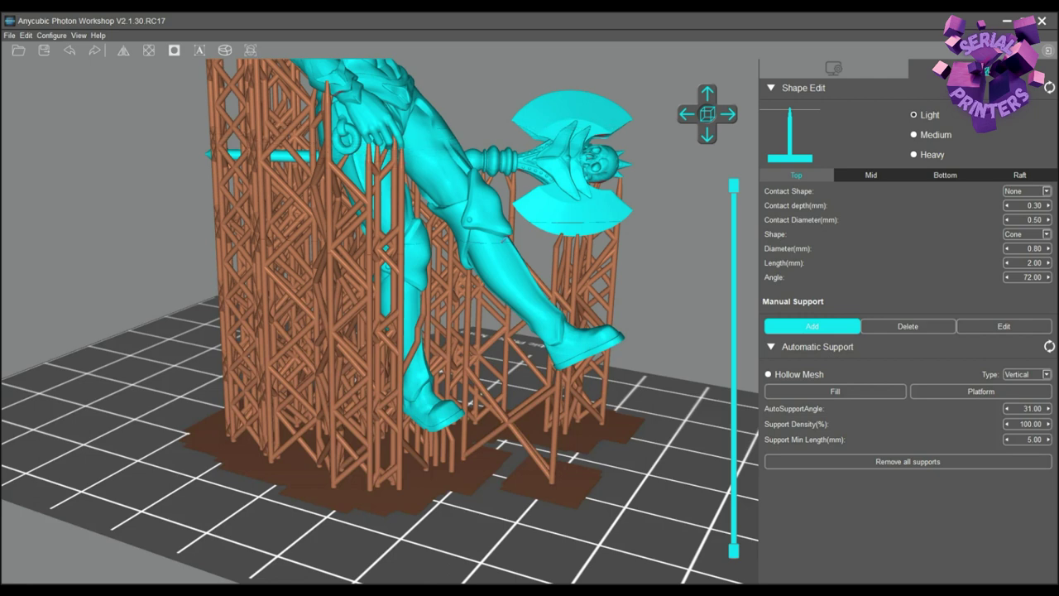
# Regenerate the automatic supports as Tree, review them from several sides, and remove all supports from the figure.
pyautogui.click(1046, 375)
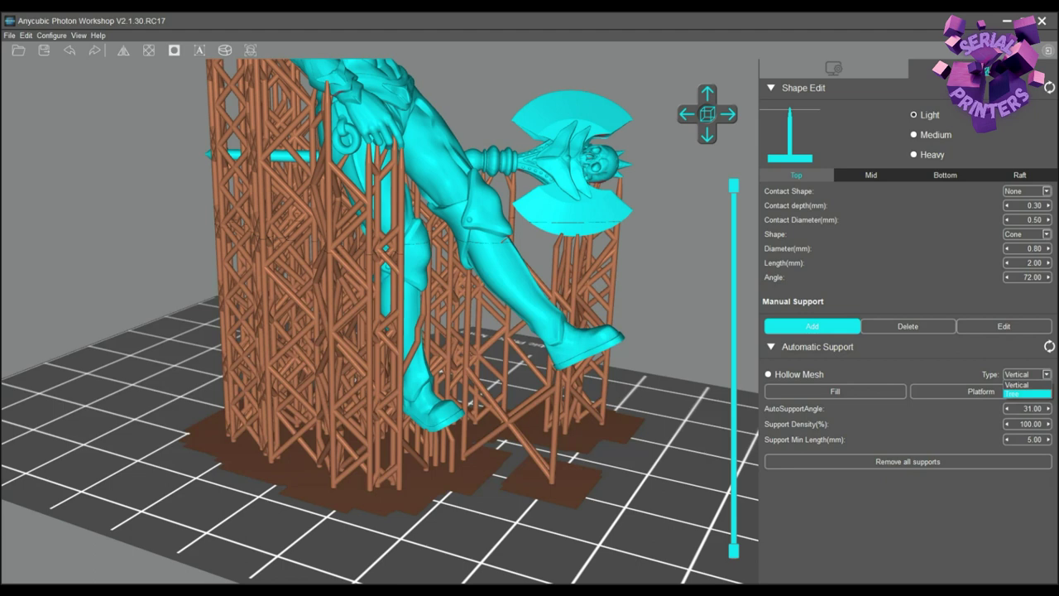
pyautogui.click(1027, 393)
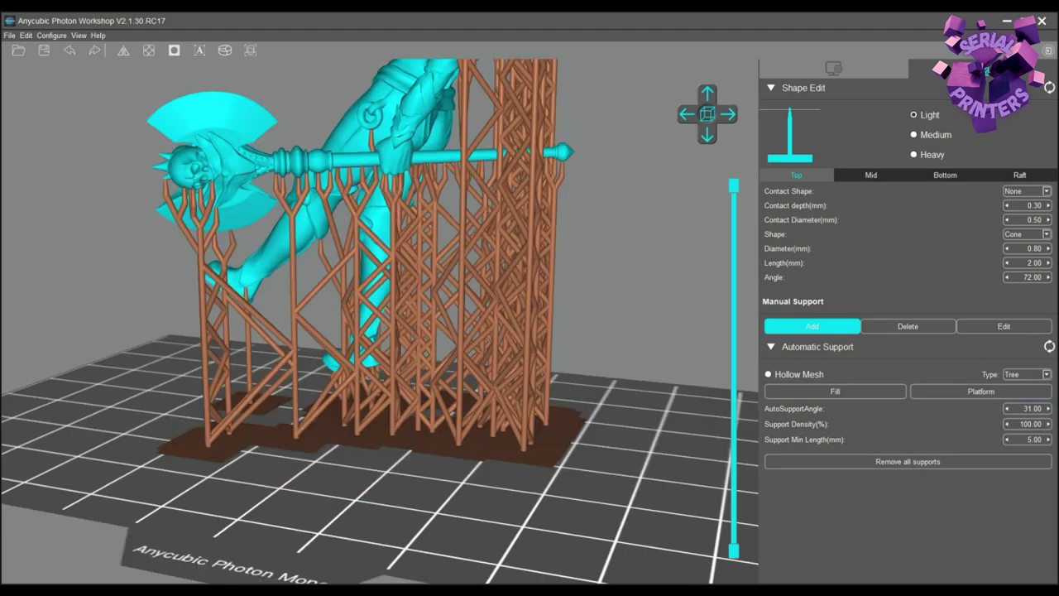
pyautogui.moveTo(248, 331); pyautogui.dragTo(637, 327, button='right')
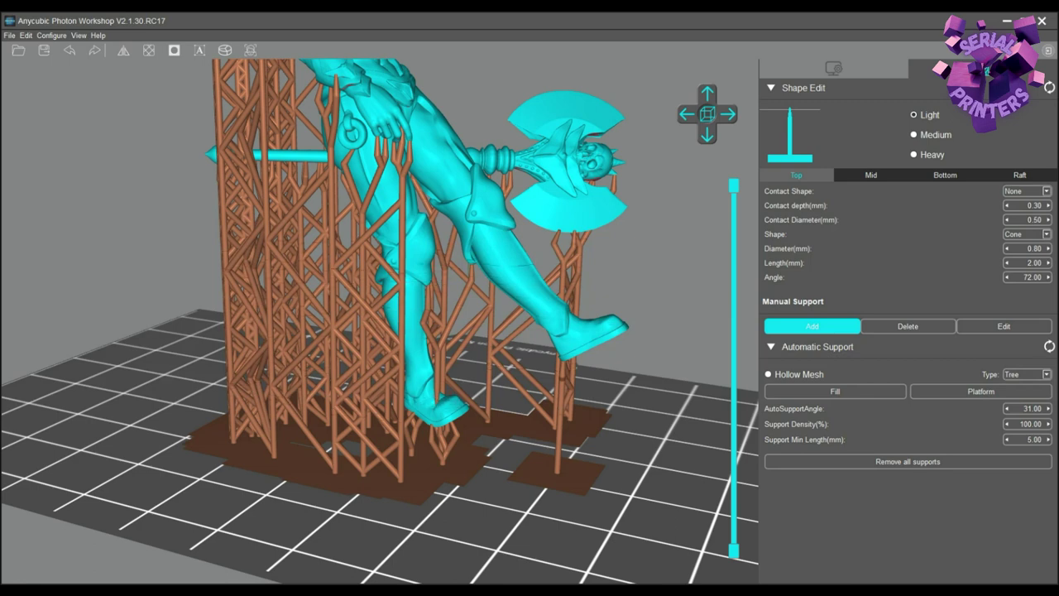
pyautogui.moveTo(427, 404); pyautogui.dragTo(149, 356, button='right')
pyautogui.scroll(-5, 379, 321)
pyautogui.moveTo(331, 323); pyautogui.dragTo(691, 352, button='right')
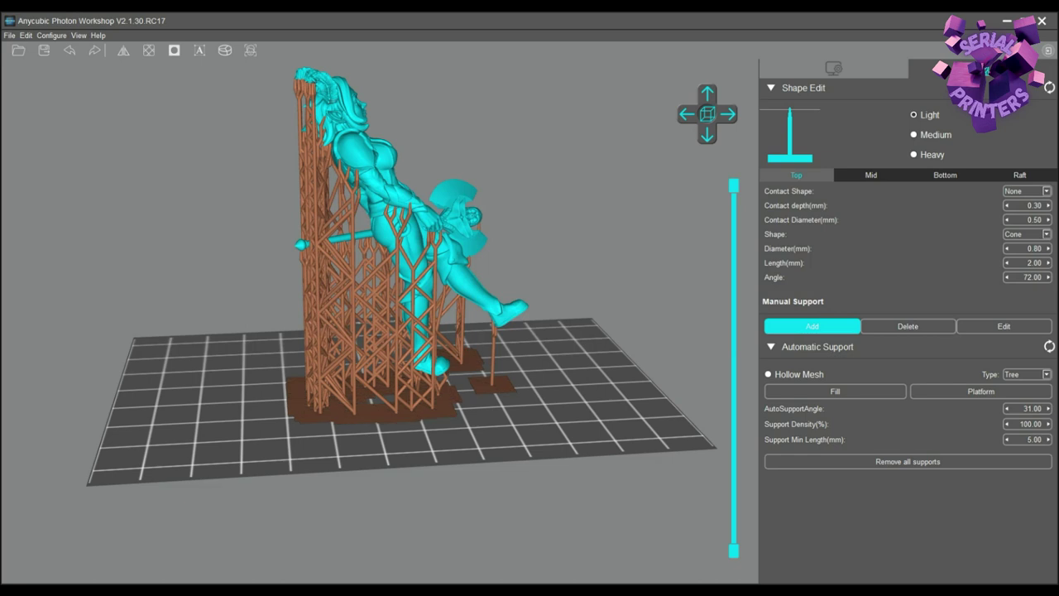
pyautogui.click(908, 462)
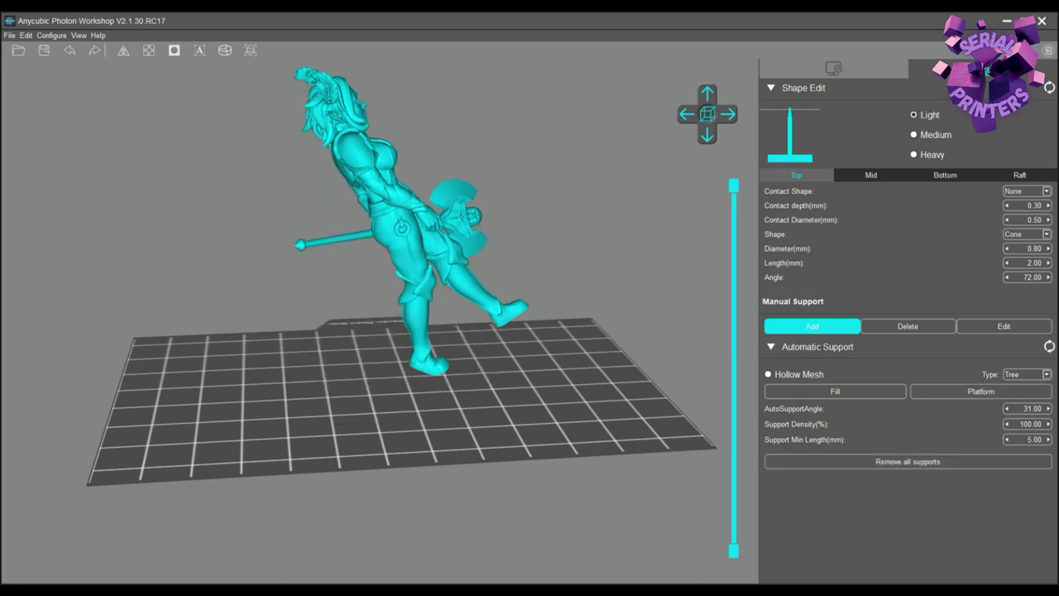
# Try the figure in an upright pose with automatic Tree supports generated by Fill, inspect them, and remove all supports.
pyautogui.click(834, 68)
pyautogui.moveTo(420, 210); pyautogui.dragTo(399, 224)
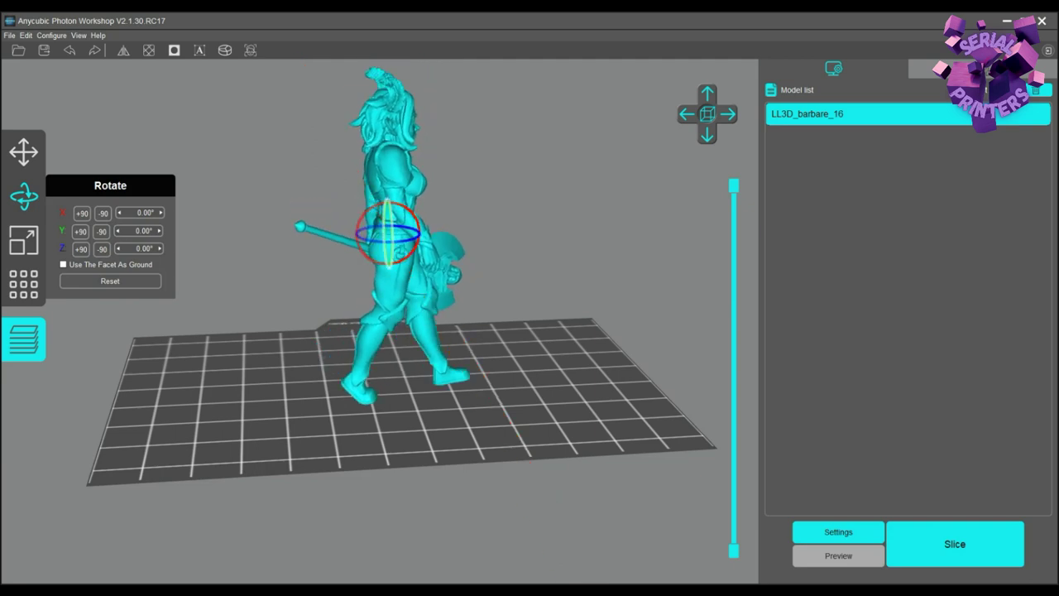
pyautogui.click(983, 70)
pyautogui.click(836, 391)
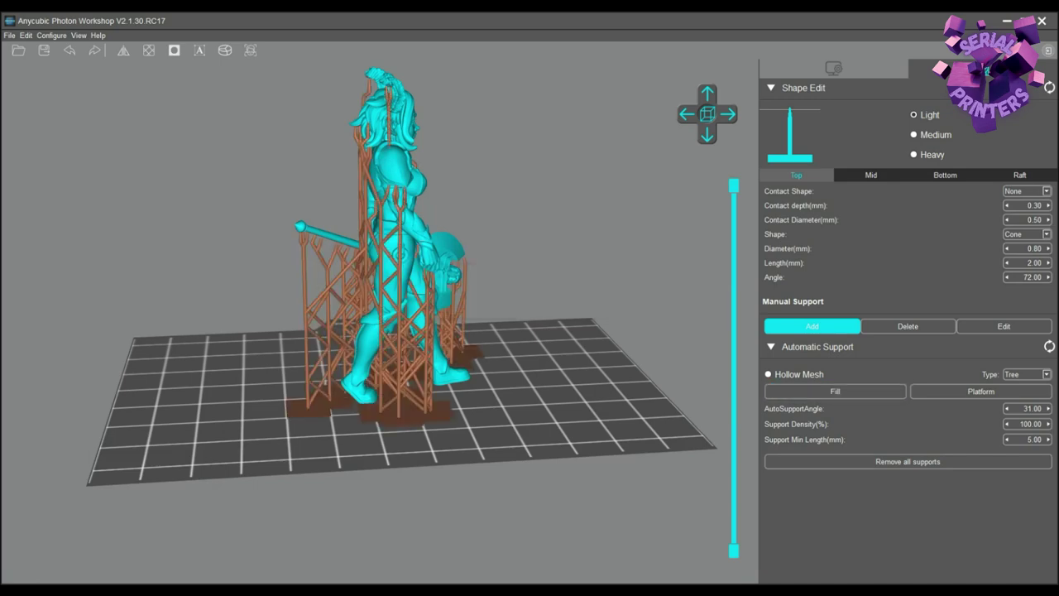
pyautogui.moveTo(468, 290); pyautogui.dragTo(133, 273, button='right')
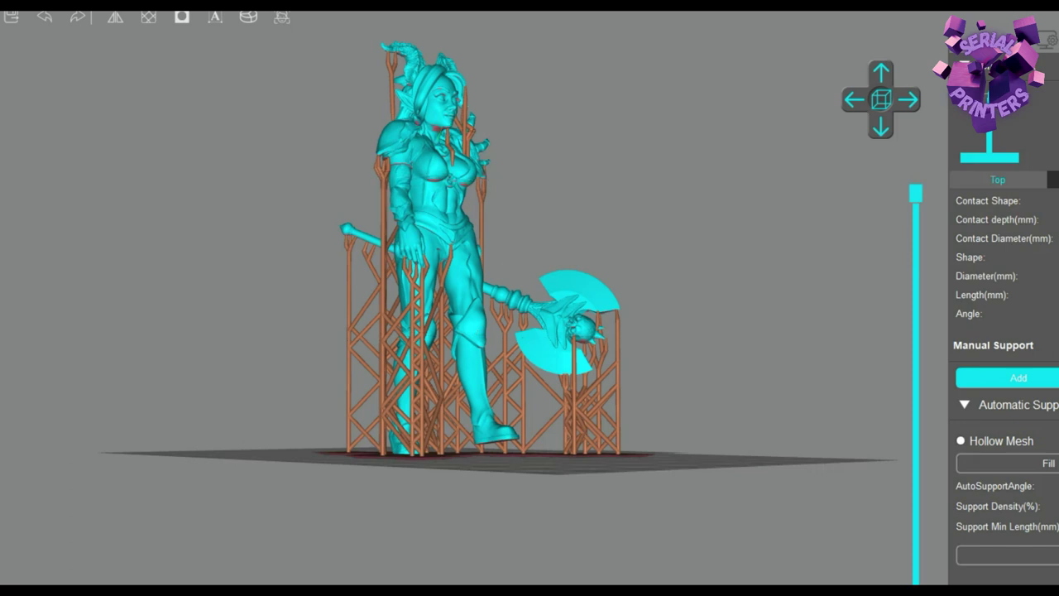
pyautogui.moveTo(530, 297); pyautogui.dragTo(650, 325, button='right')
pyautogui.click(1018, 556)
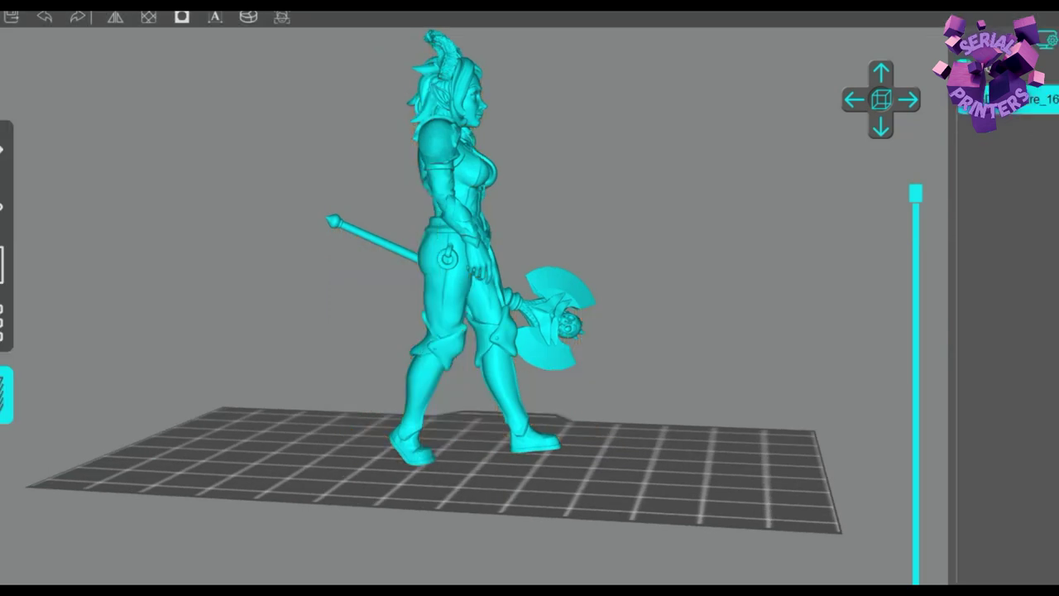
# Rotate the upright figure backwards so it leans back on its standing leg with the axe shaft nearly horizontal.
pyautogui.click(4, 207)
pyautogui.moveTo(415, 241); pyautogui.dragTo(416, 233)
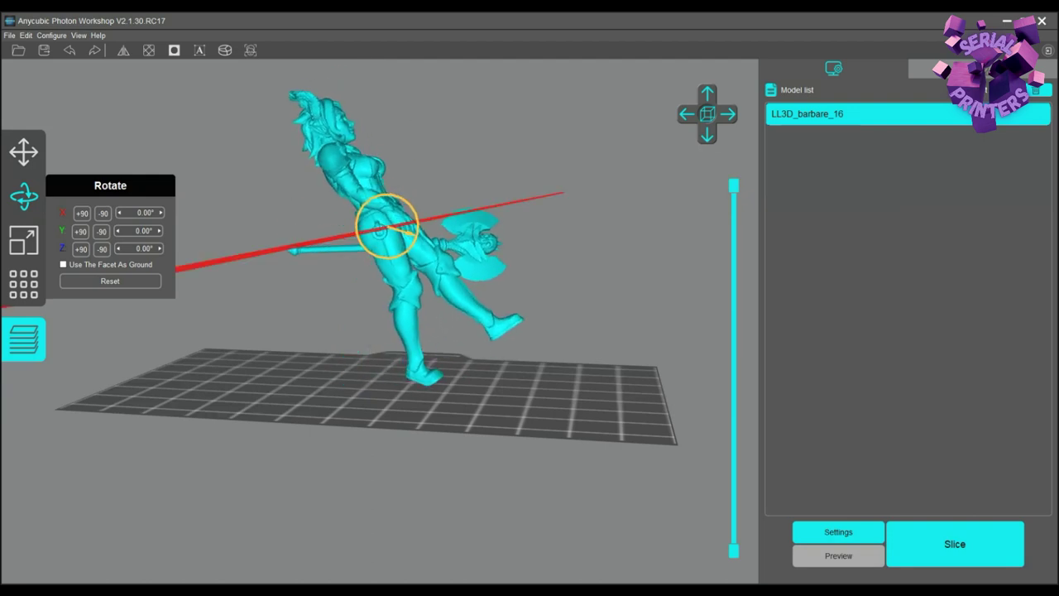
pyautogui.moveTo(416, 235); pyautogui.dragTo(418, 227)
pyautogui.click(24, 196)
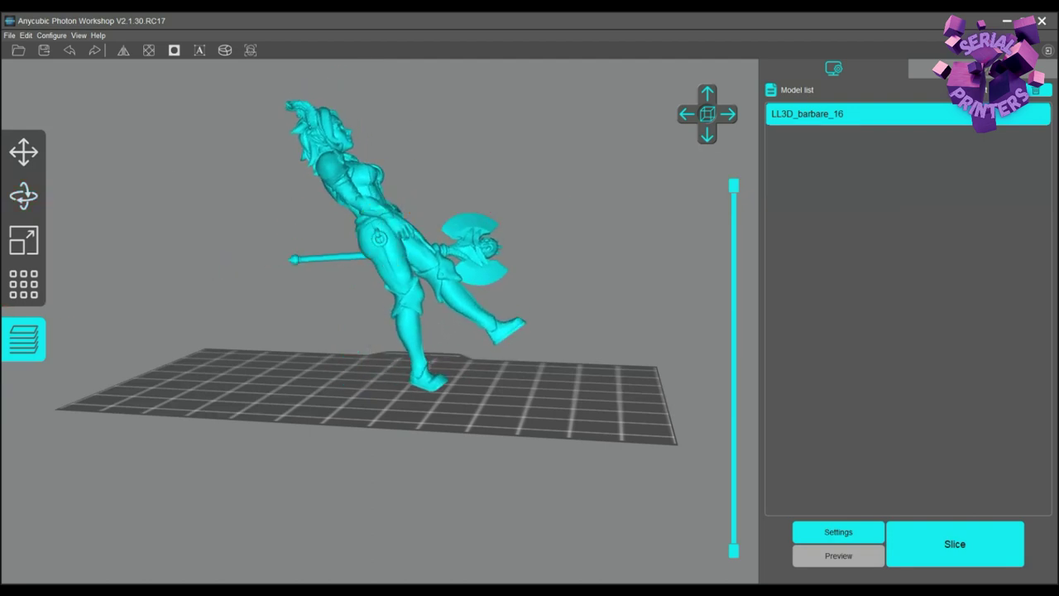
# Raise the leaning figure above the platform along Z.
pyautogui.click(23, 152)
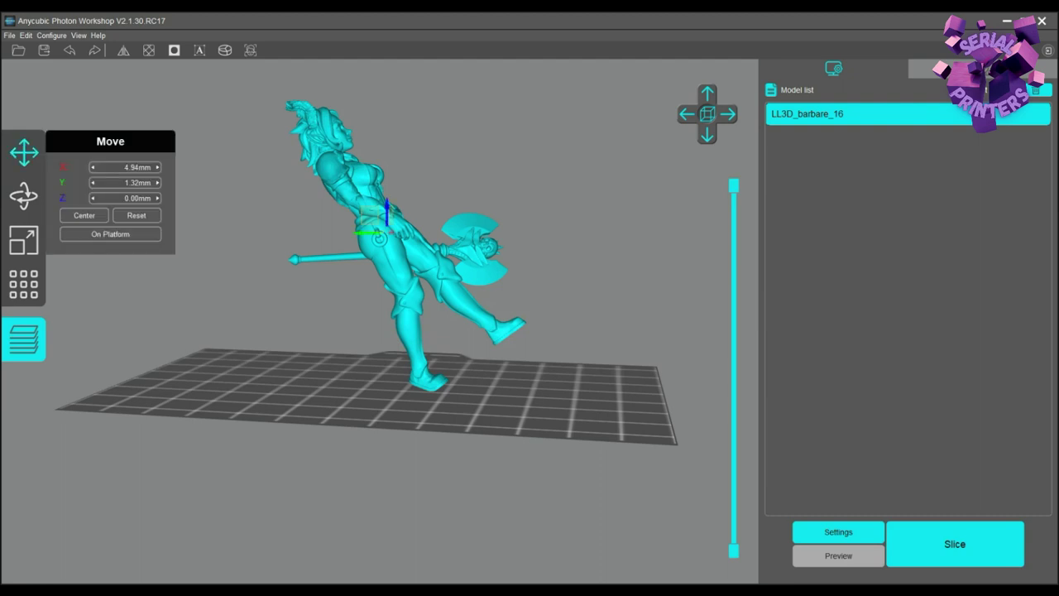
pyautogui.click(157, 199)
pyautogui.click(158, 198)
pyautogui.click(158, 198)
pyautogui.click(157, 199)
pyautogui.click(157, 199)
pyautogui.click(157, 199)
pyautogui.click(23, 152)
# Generate automatic Tree supports with Fill on the raised, leaning figure and check them from the side and below.
pyautogui.moveTo(480, 322); pyautogui.dragTo(236, 352, button='right')
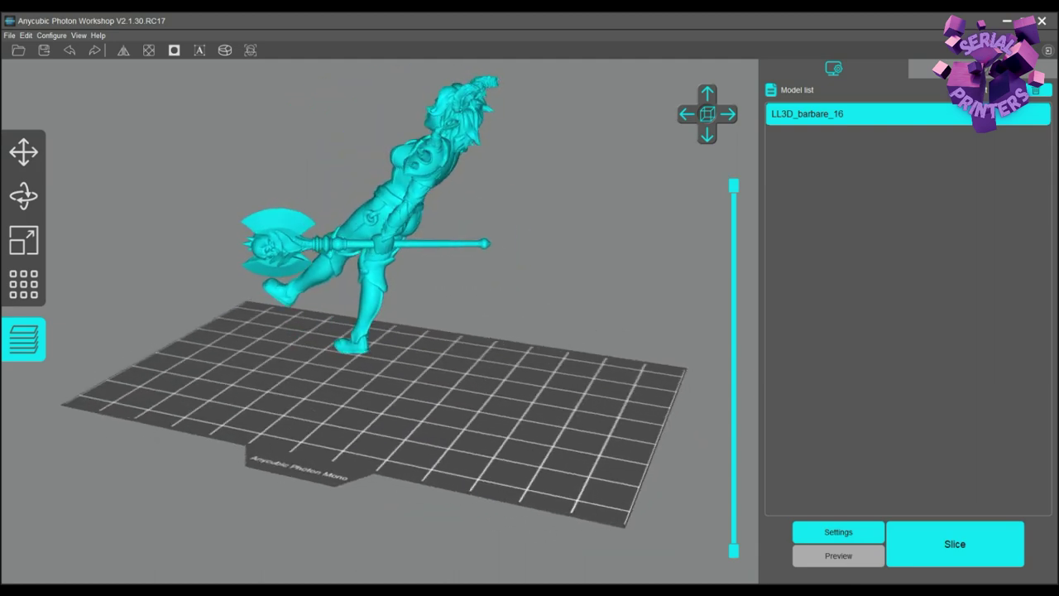
pyautogui.click(982, 69)
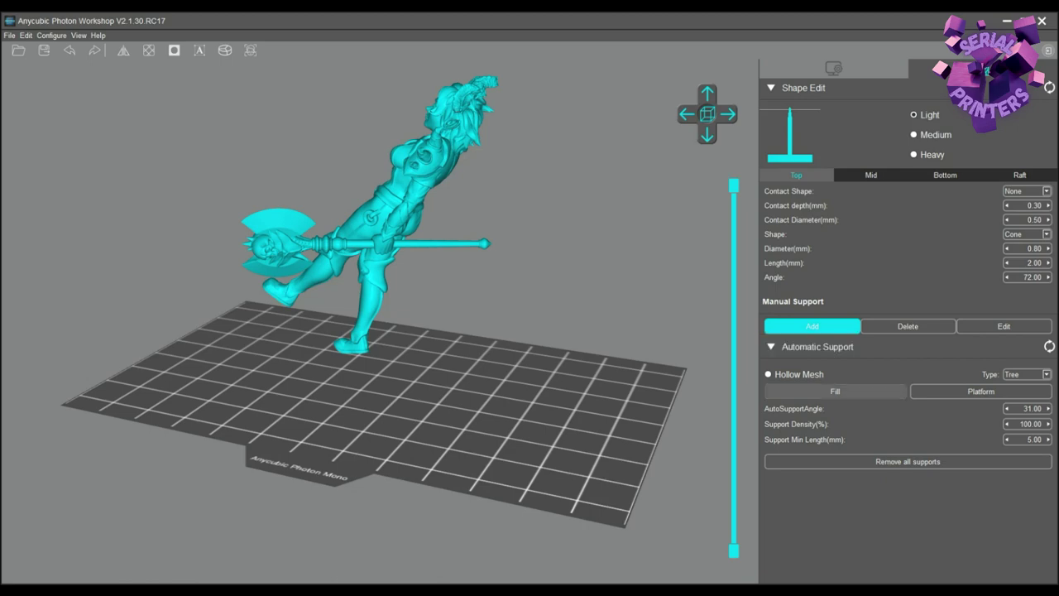
pyautogui.click(835, 391)
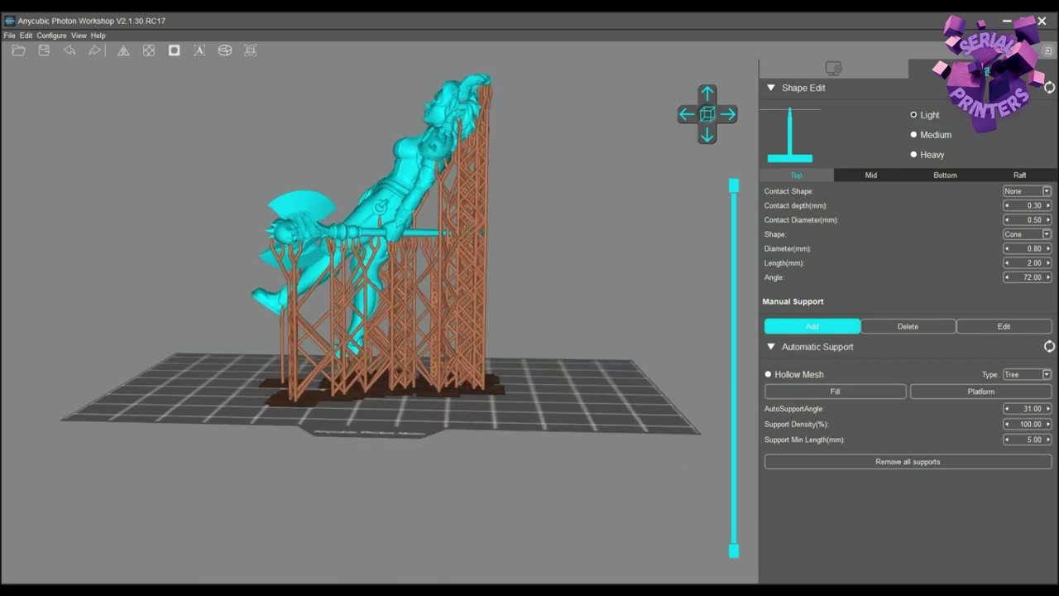
pyautogui.moveTo(497, 331); pyautogui.dragTo(563, 389)
pyautogui.moveTo(463, 331); pyautogui.dragTo(496, 389, button='right')
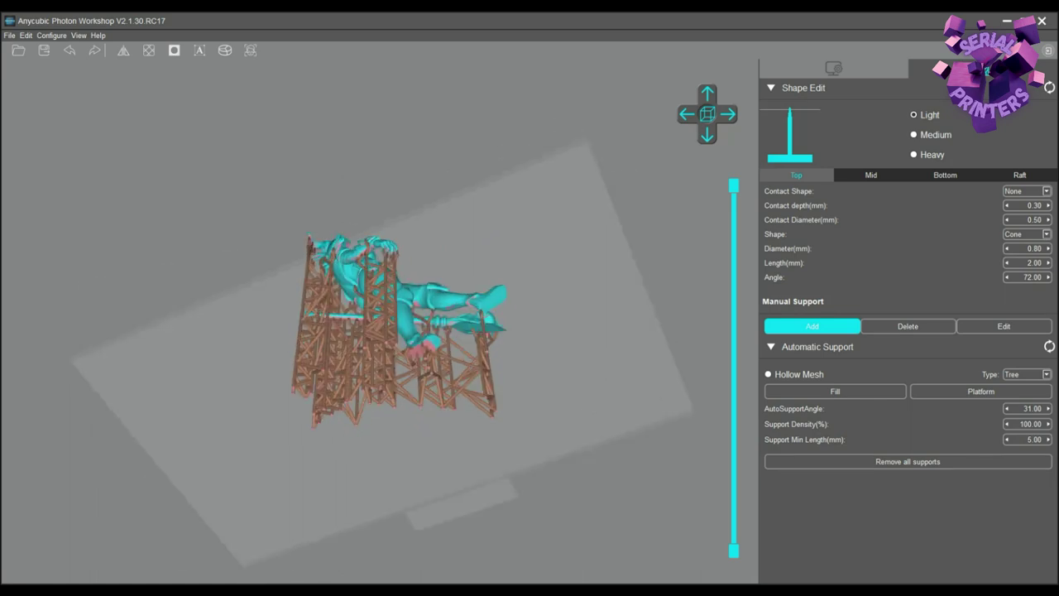
# Clip the model down to the lower legs and, from below, add a light manual support at the low tip beside the standing leg.
pyautogui.moveTo(734, 191); pyautogui.dragTo(734, 383)
pyautogui.moveTo(497, 331); pyautogui.dragTo(499, 397, button='right')
pyautogui.scroll(5, 380, 321)
pyautogui.moveTo(414, 331); pyautogui.dragTo(439, 389, button='right')
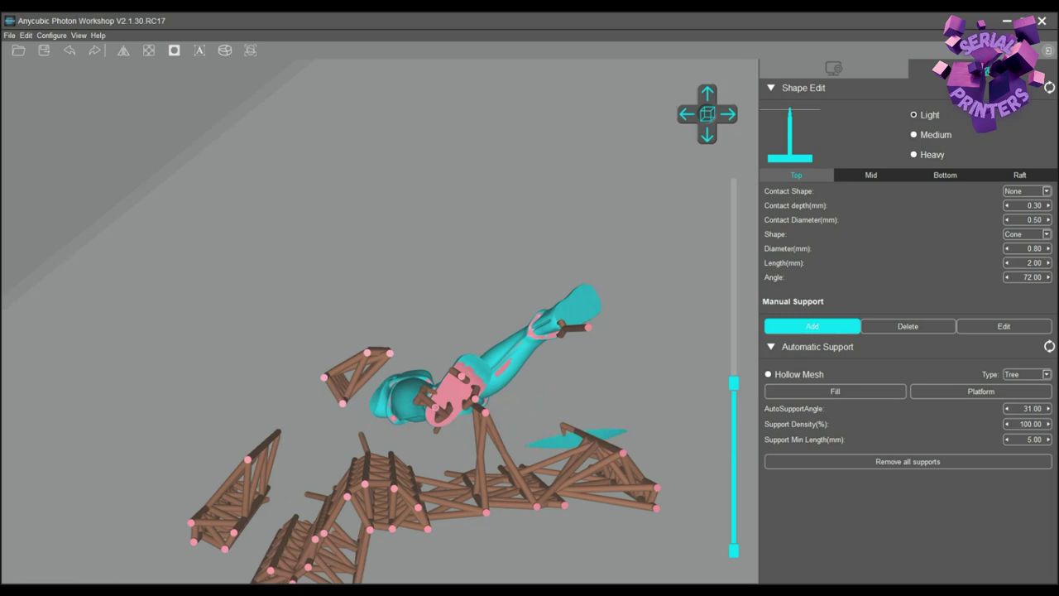
pyautogui.moveTo(734, 383); pyautogui.dragTo(734, 424)
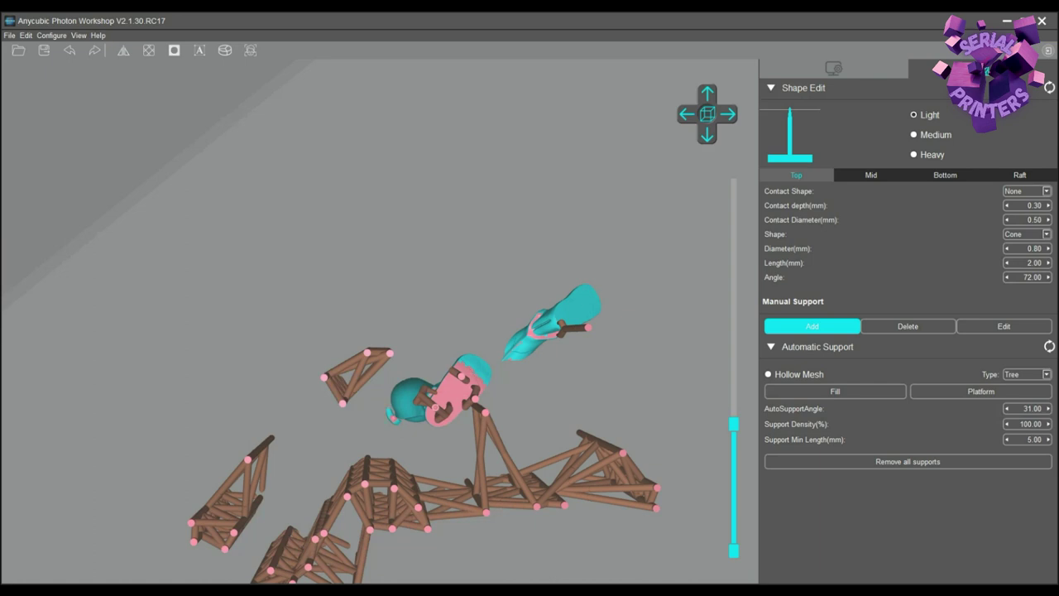
pyautogui.click(394, 418)
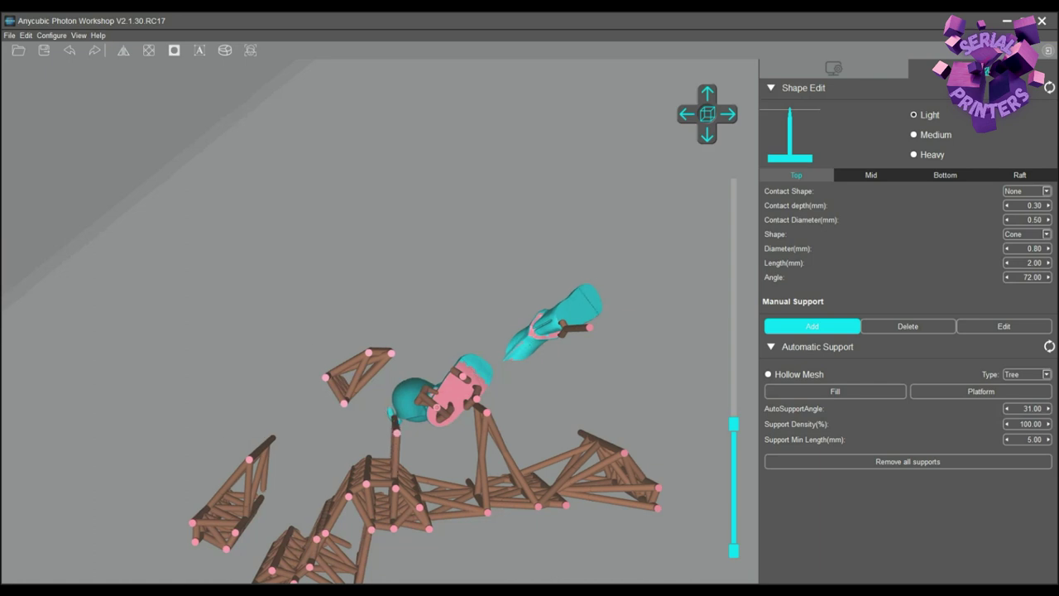
# Add three light manual supports along the raised foot, from the heel and sole to the toe.
pyautogui.click(532, 334)
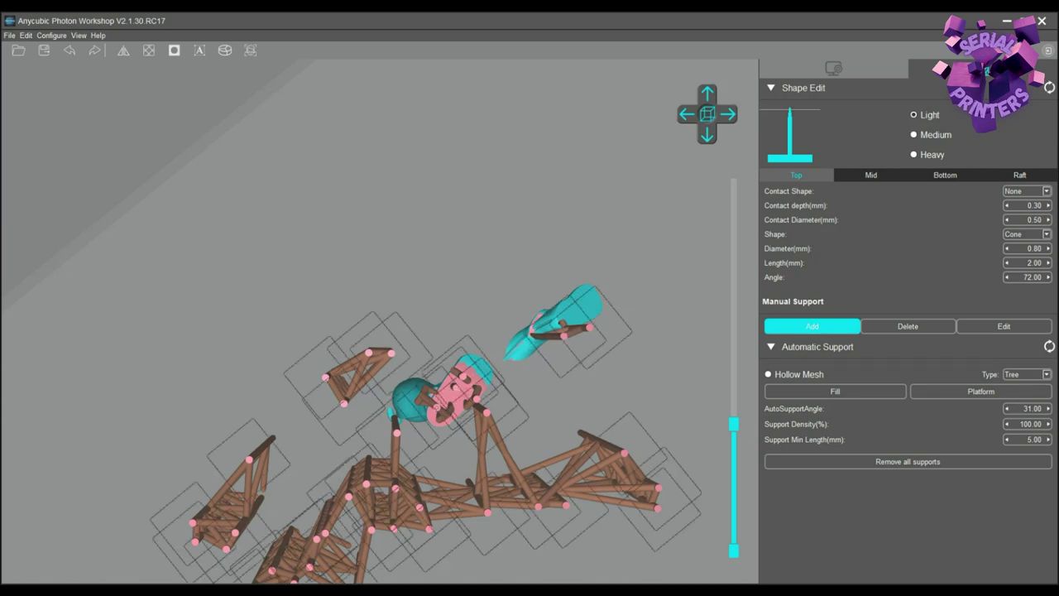
pyautogui.click(577, 306)
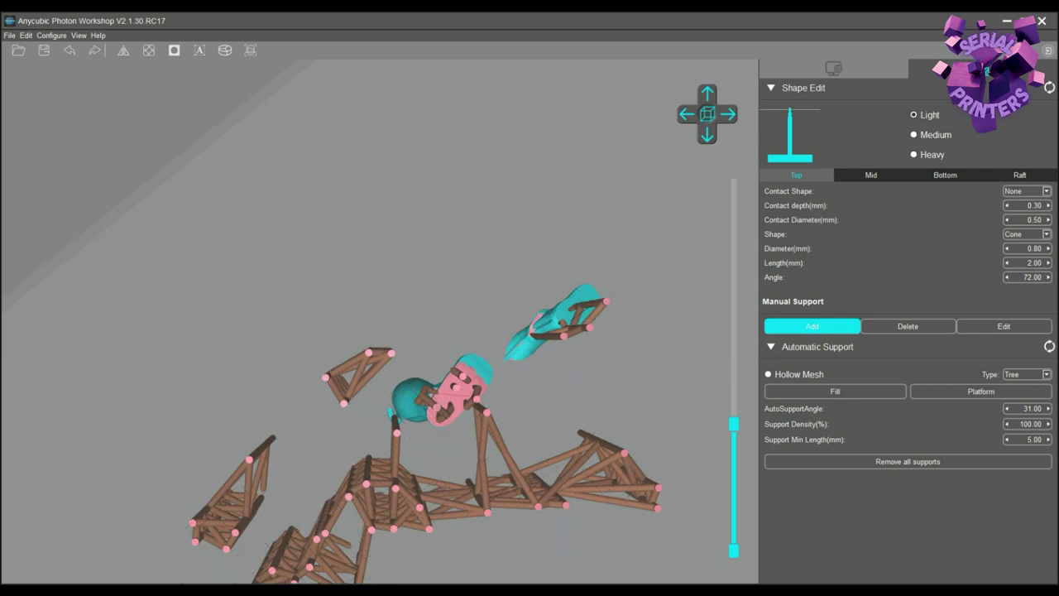
pyautogui.click(595, 293)
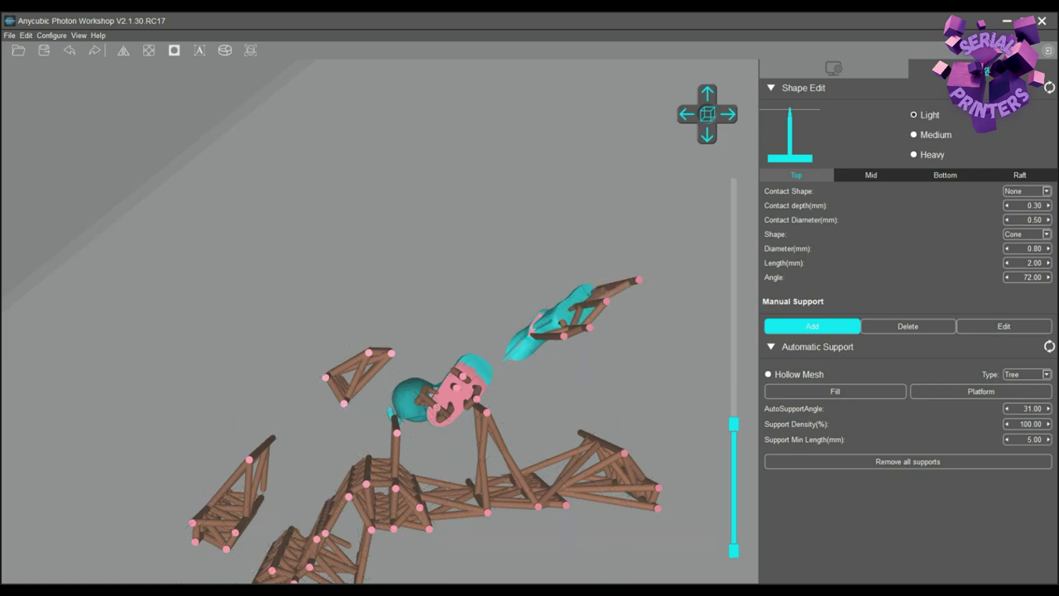
# Raise the clipping height slightly and add two light manual supports under the raised lower leg.
pyautogui.moveTo(579, 307); pyautogui.dragTo(543, 303, button='right')
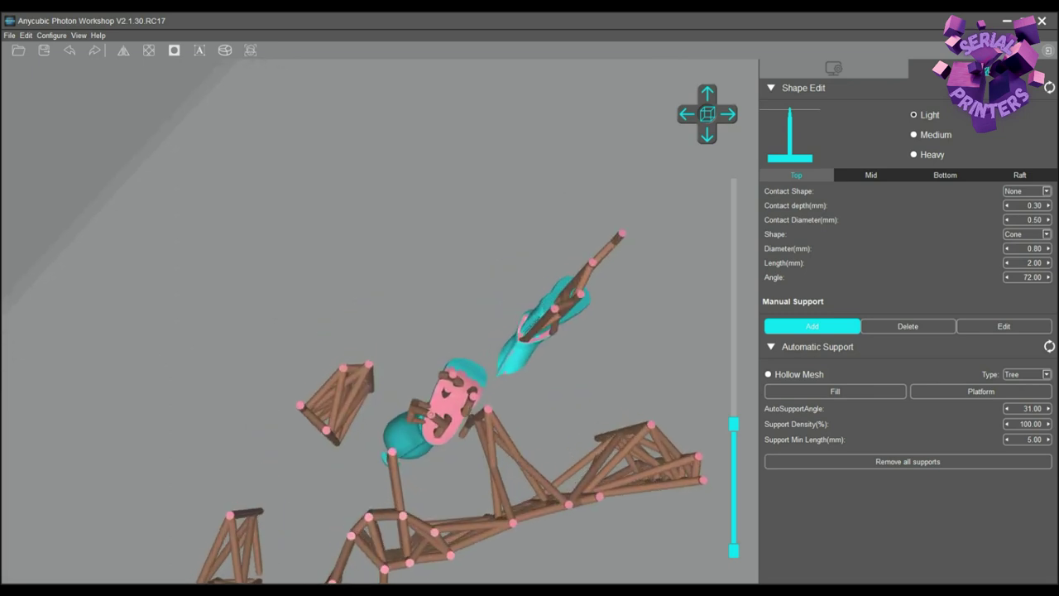
pyautogui.moveTo(734, 423); pyautogui.dragTo(734, 415)
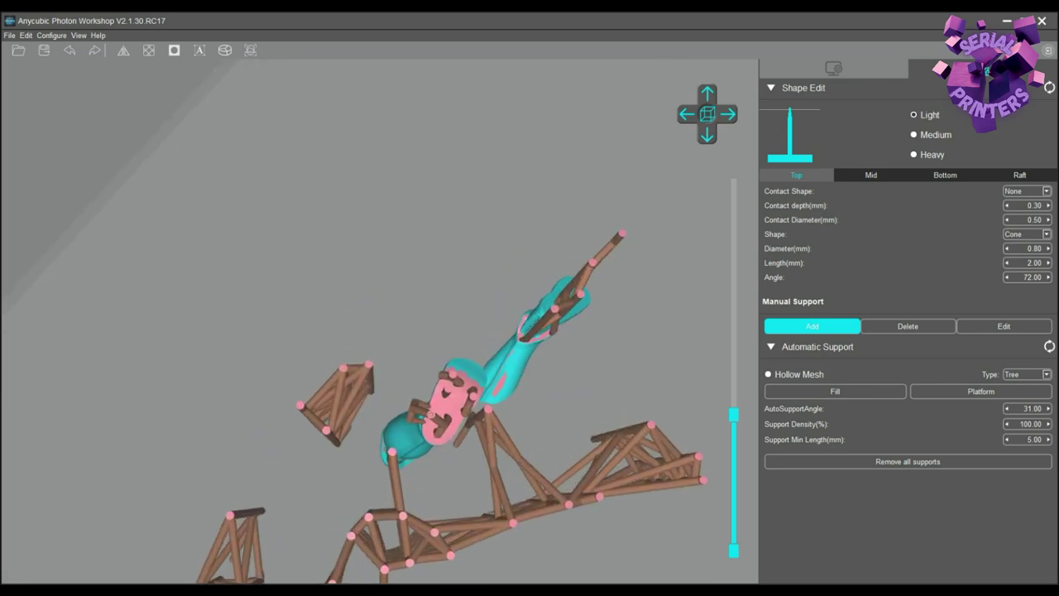
pyautogui.click(504, 376)
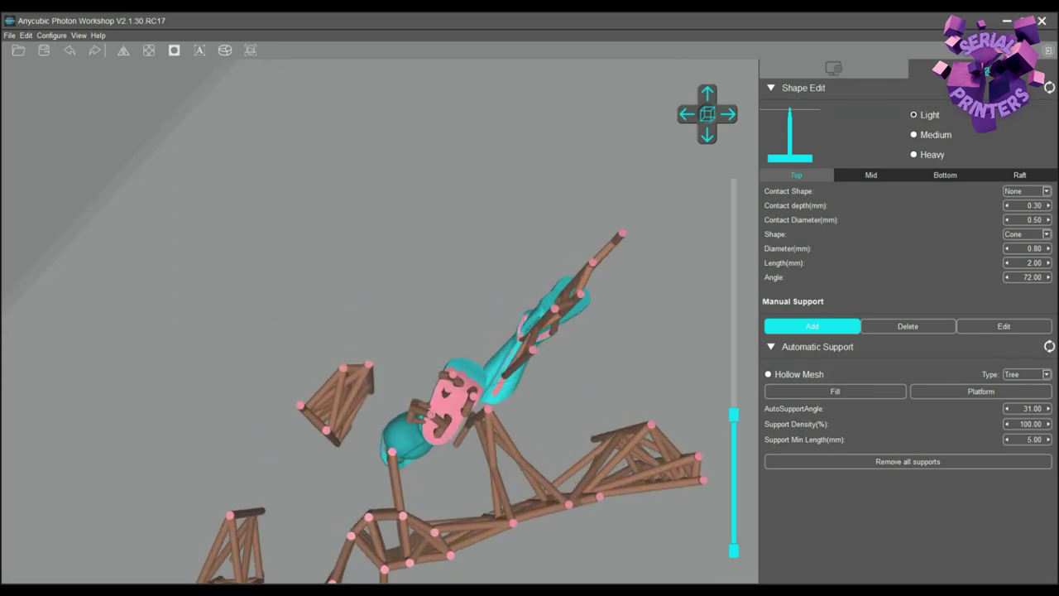
pyautogui.click(496, 394)
# Raise the clipping height to the hips and add light manual supports under the thigh and buttocks.
pyautogui.moveTo(734, 414); pyautogui.dragTo(734, 374)
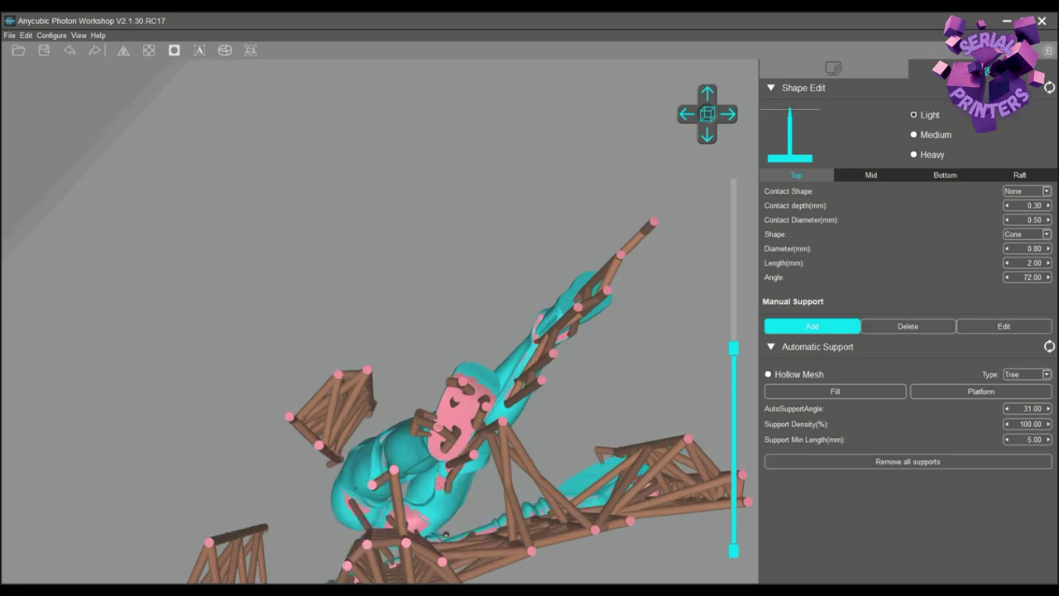
pyautogui.click(442, 485)
pyautogui.click(421, 512)
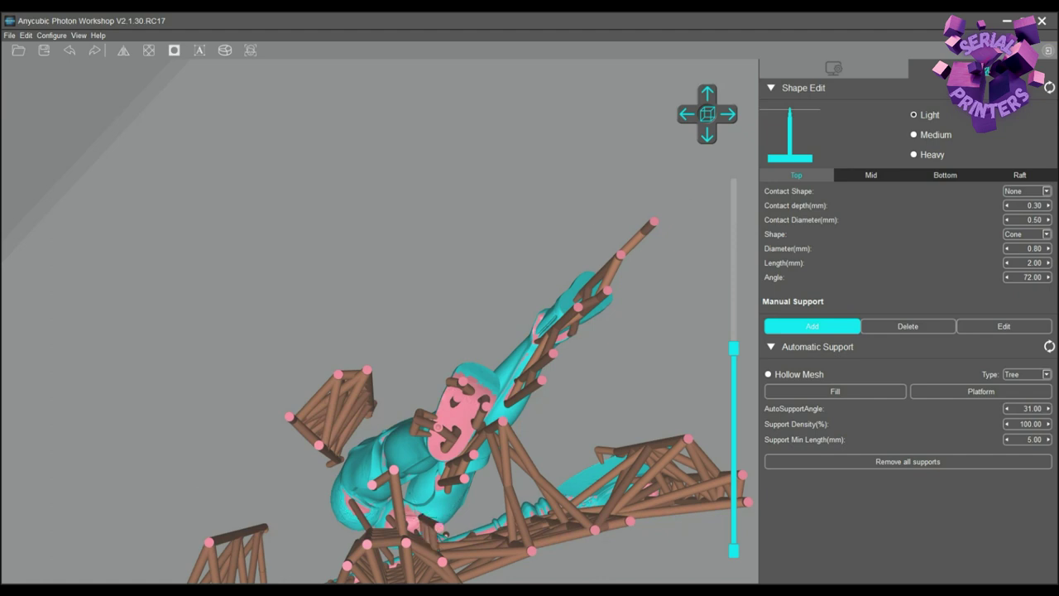
pyautogui.click(410, 508)
pyautogui.click(352, 502)
pyautogui.scroll(3, 414, 373)
pyautogui.scroll(-7, 413, 373)
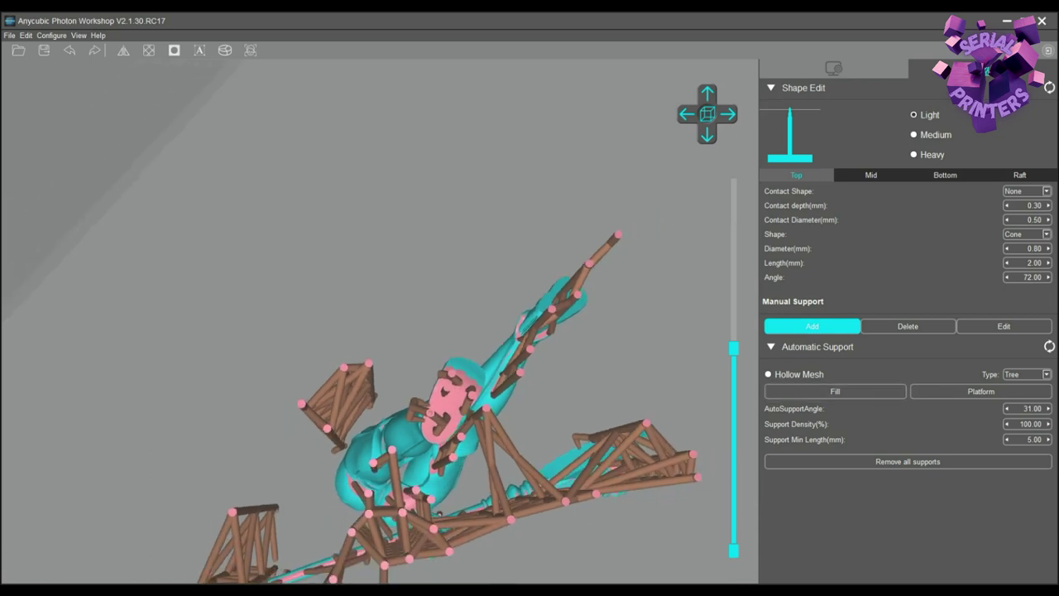
pyautogui.scroll(-3, 380, 322)
pyautogui.moveTo(734, 349); pyautogui.dragTo(734, 299)
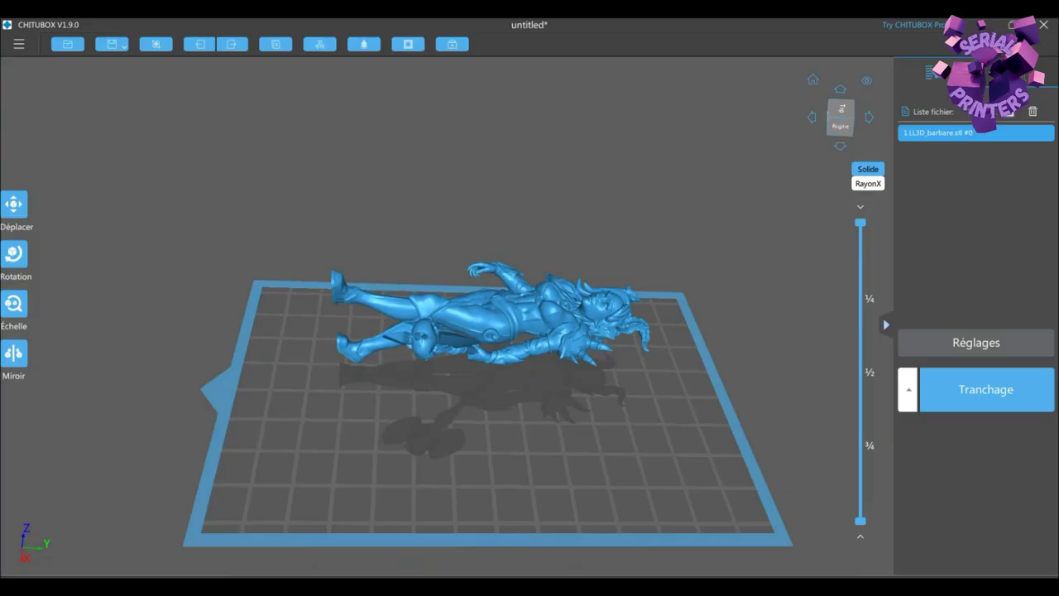
# In CHITUBOX, rotate the lying figure up into a backward-leaning pose on its standing leg.
pyautogui.moveTo(529, 331)
pyautogui.mouseDown()
pyautogui.moveTo(489, 298)
pyautogui.moveTo(513, 331)
pyautogui.mouseUp()
pyautogui.moveTo(513, 331); pyautogui.dragTo(520, 252, button='right')
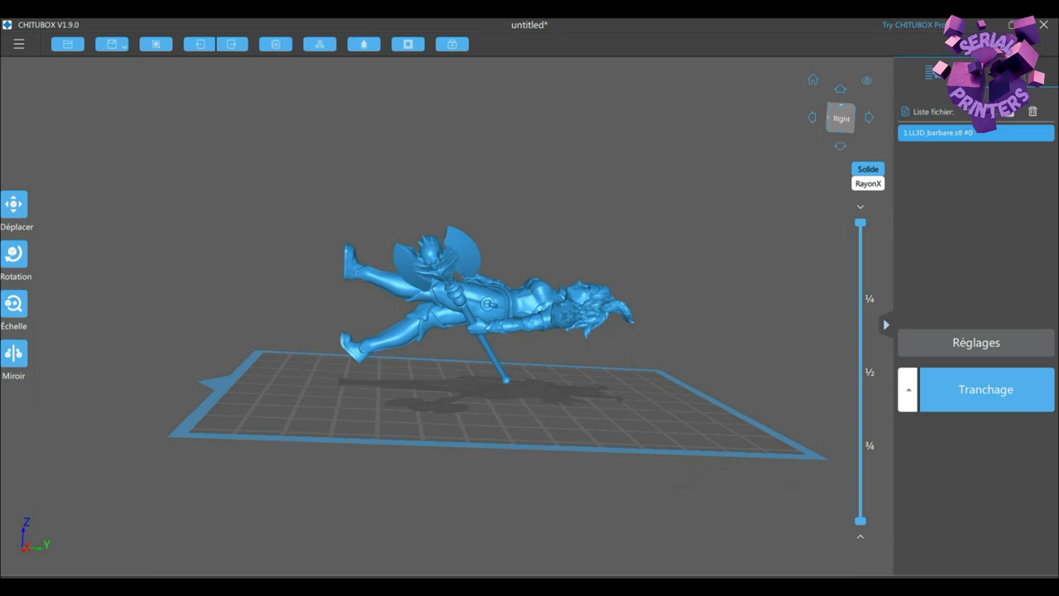
pyautogui.click(14, 254)
pyautogui.moveTo(540, 317); pyautogui.dragTo(542, 254)
pyautogui.click(620, 268)
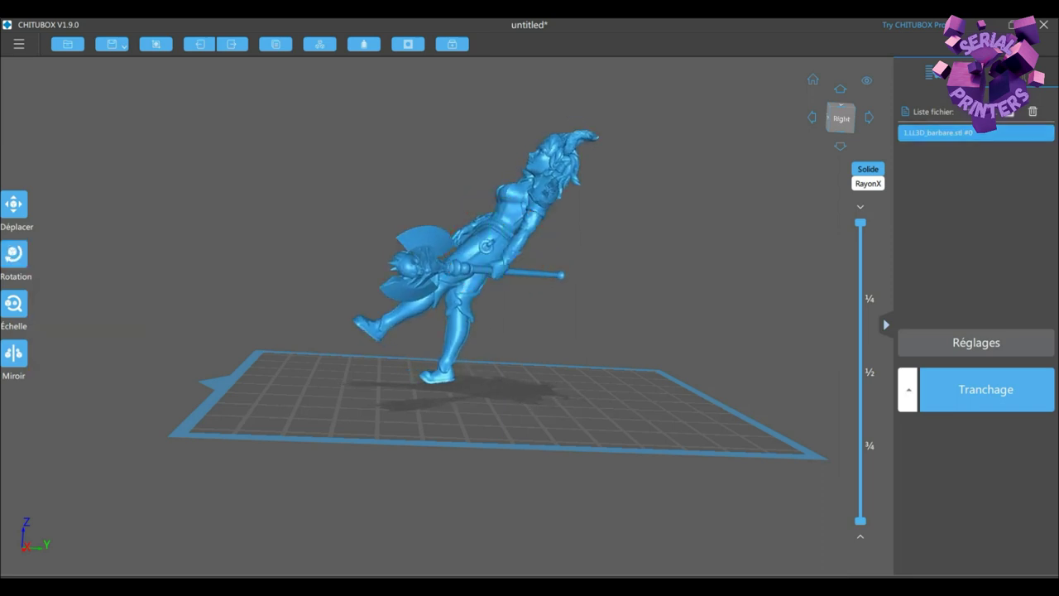
# Raise the figure along Z so the standing foot is clear of the build plate.
pyautogui.click(15, 205)
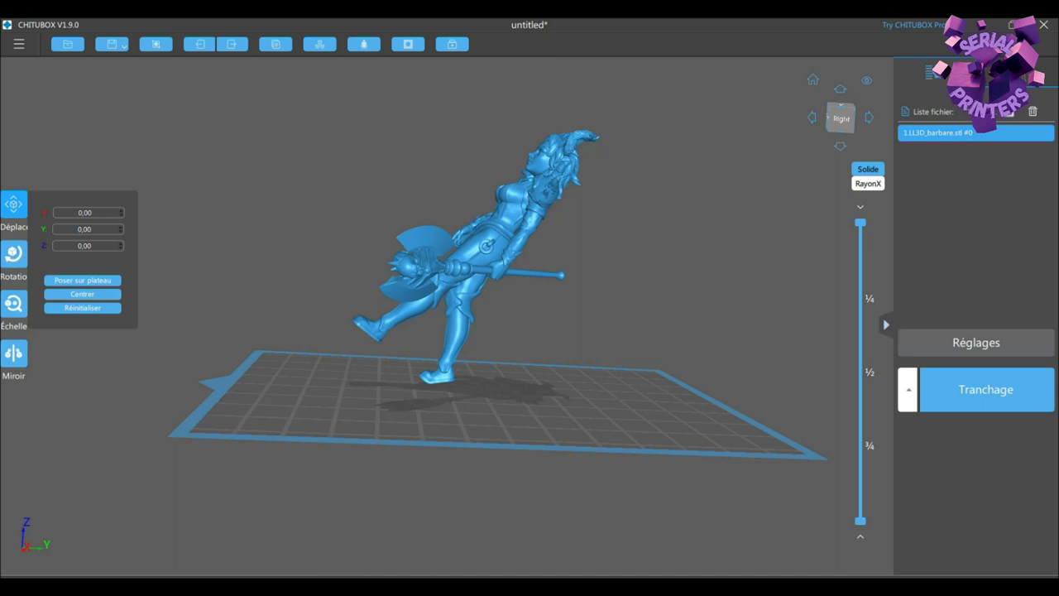
pyautogui.scroll(10, 85, 245)
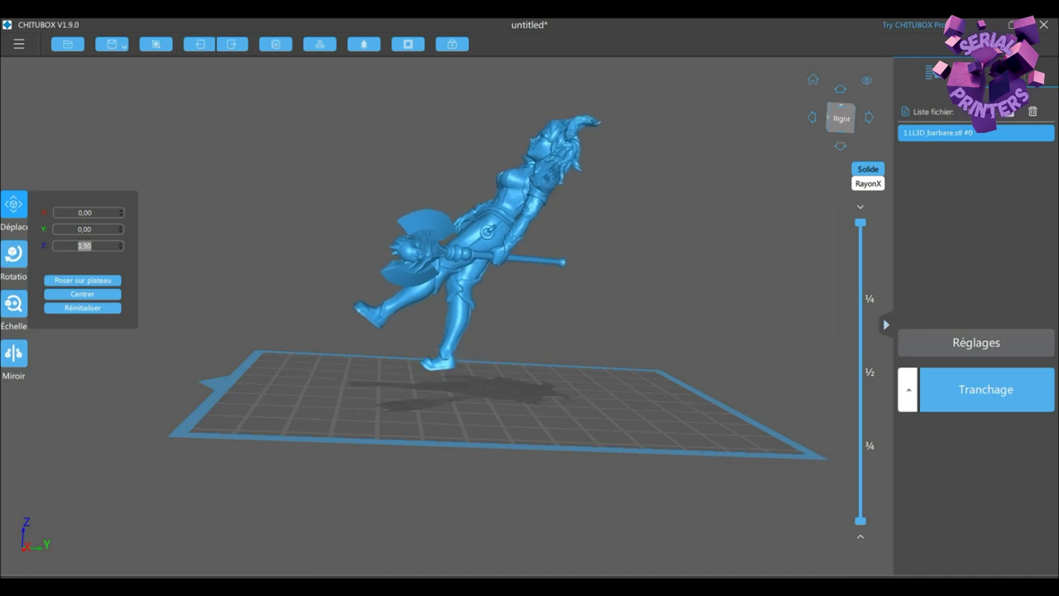
pyautogui.press('Up')
pyautogui.moveTo(529, 331); pyautogui.dragTo(480, 321, button='right')
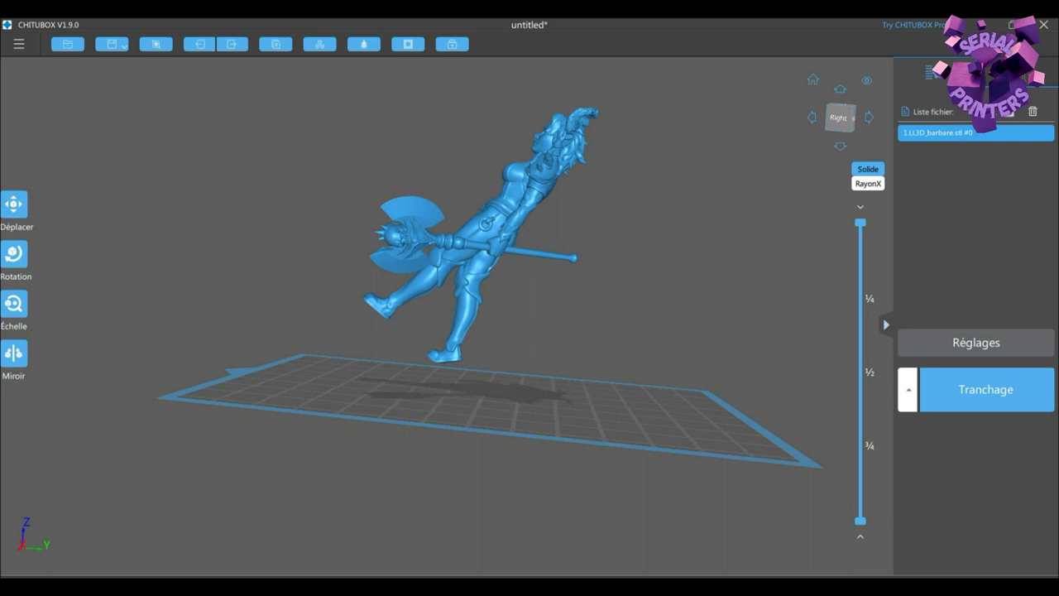
# Generate automatic supports across the figure and inspect their contact points under the feet, legs, back and axe.
pyautogui.click(1017, 73)
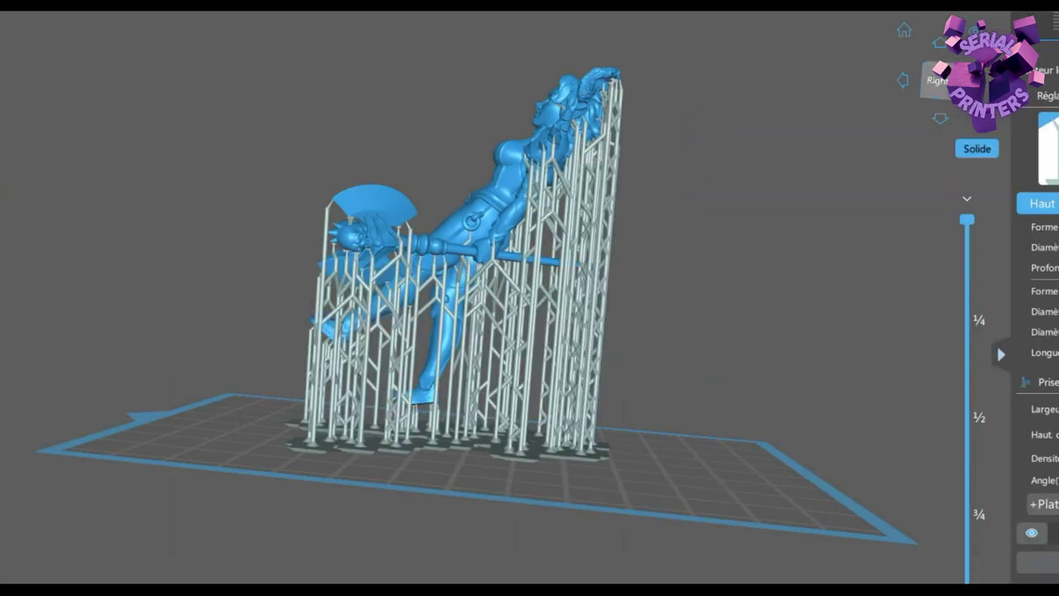
pyautogui.moveTo(414, 331); pyautogui.dragTo(654, 331, button='right')
pyautogui.moveTo(530, 331); pyautogui.dragTo(706, 267, button='right')
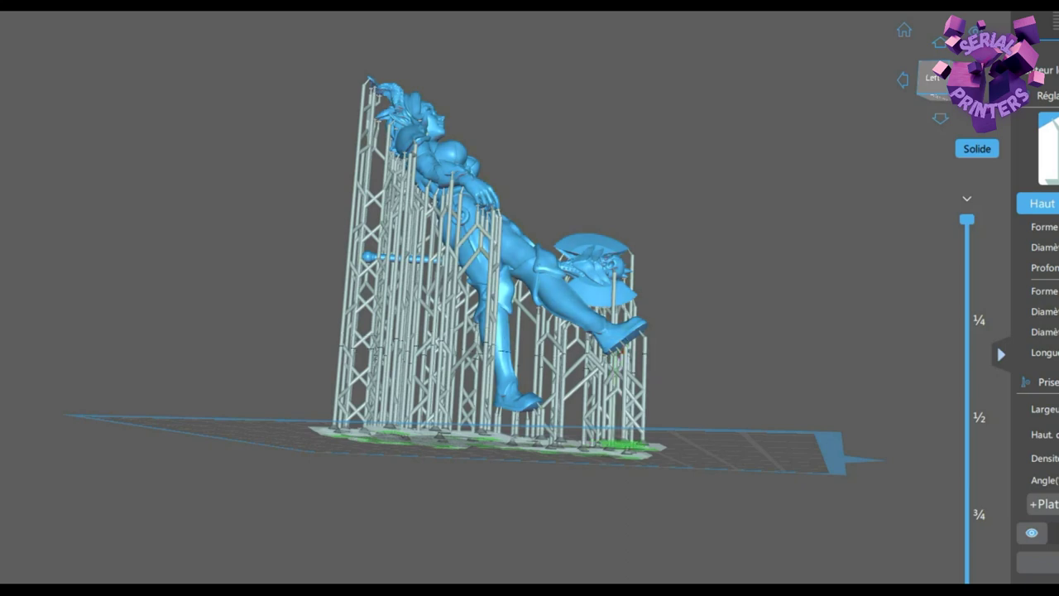
pyautogui.moveTo(706, 266); pyautogui.dragTo(707, 195, button='right')
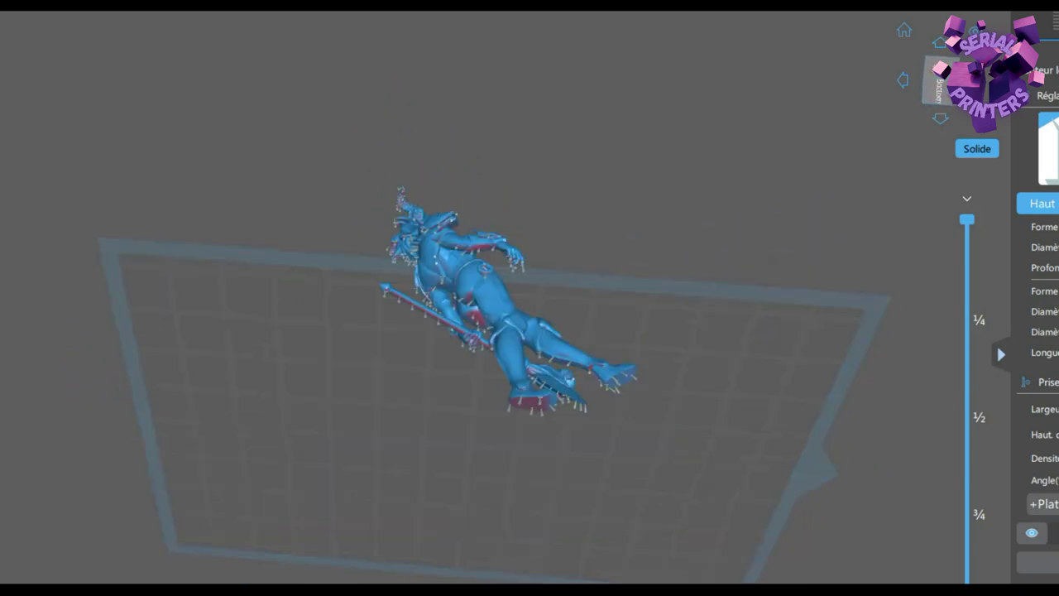
pyautogui.moveTo(530, 331); pyautogui.dragTo(530, 338, button='right')
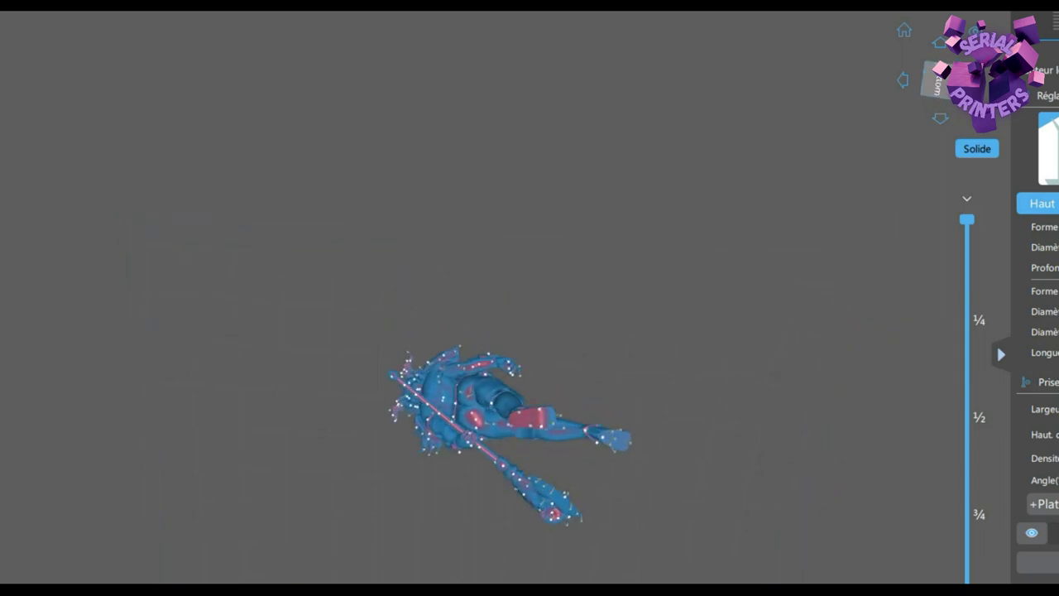
pyautogui.scroll(7, 625, 334)
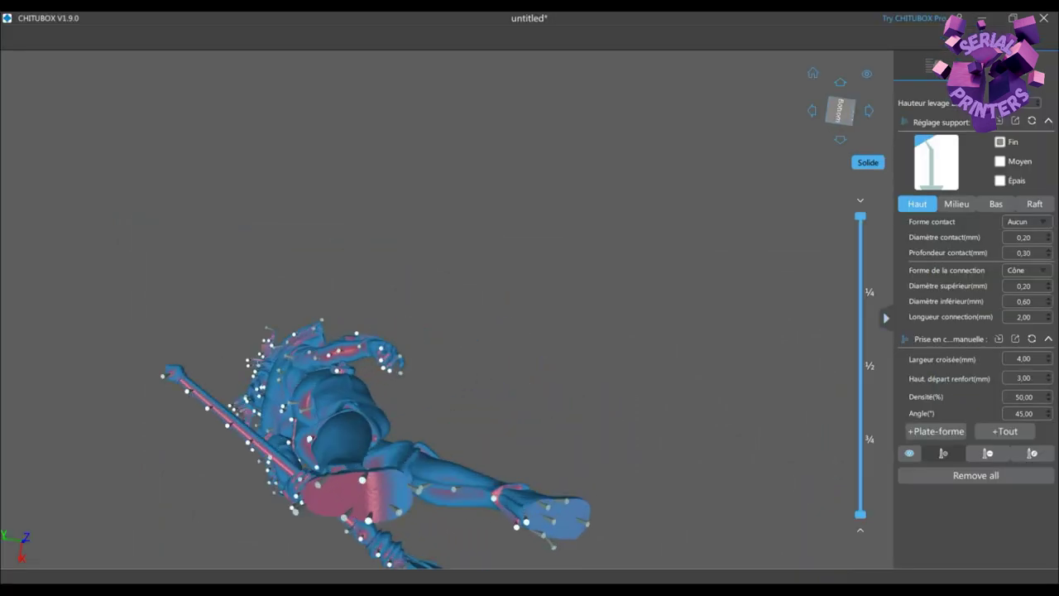
pyautogui.moveTo(530, 331); pyautogui.dragTo(572, 333, button='right')
pyautogui.moveTo(573, 332); pyautogui.dragTo(704, 191, button='middle')
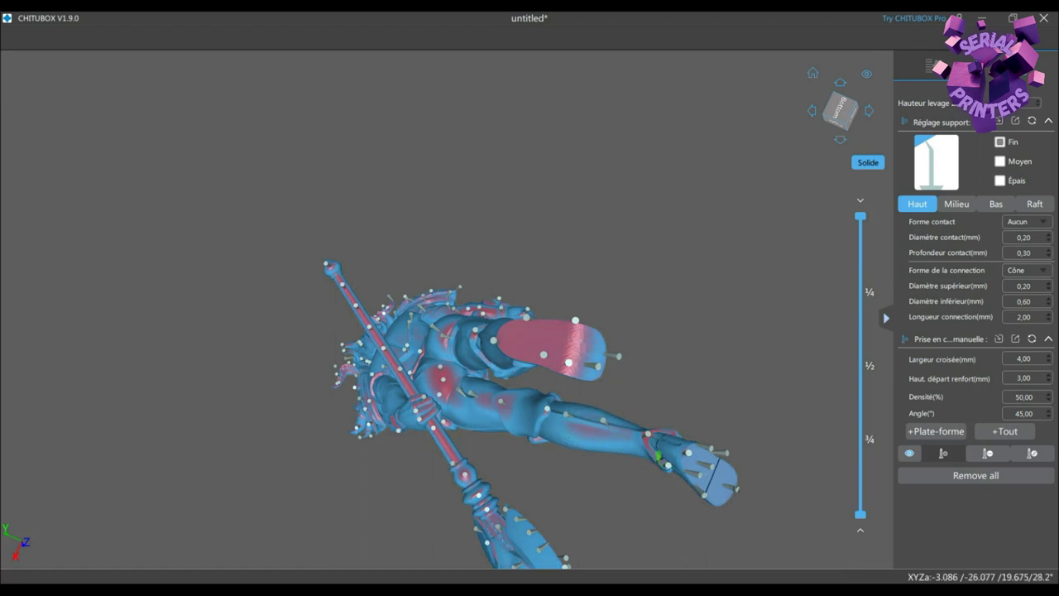
# Examine the automatic support columns, their bases on the plate and the cross-bracing from beneath, beside the feet and around the whole figure.
pyautogui.click(441, 393)
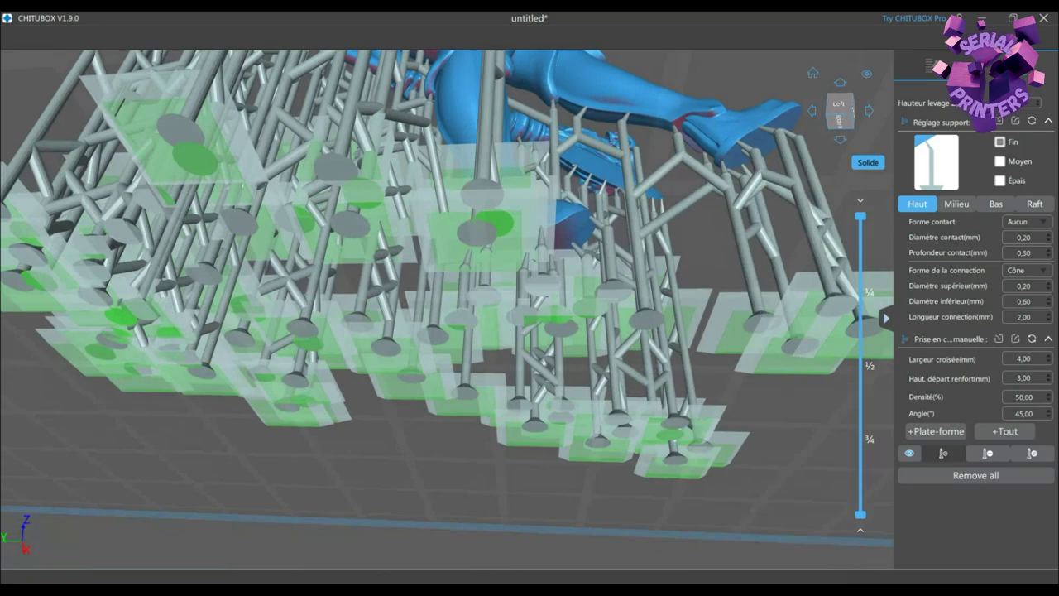
pyautogui.moveTo(447, 298); pyautogui.dragTo(521, 240, button='right')
pyautogui.scroll(-8, 451, 364)
pyautogui.moveTo(646, 331); pyautogui.dragTo(757, 306, button='right')
pyautogui.scroll(5, 787, 356)
pyautogui.scroll(3, 745, 364)
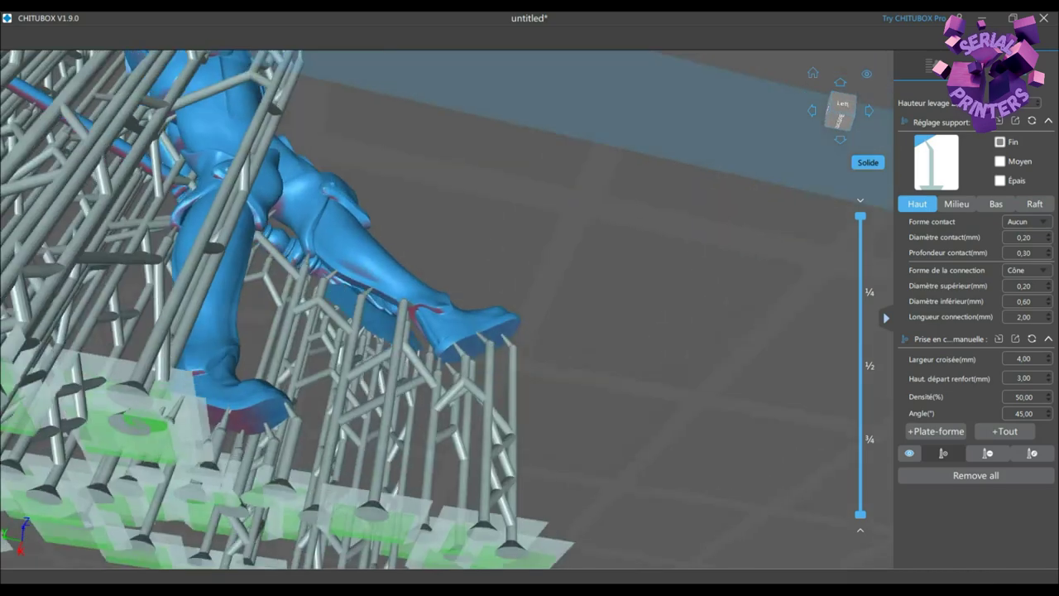
pyautogui.scroll(-10, 453, 331)
pyautogui.moveTo(455, 248); pyautogui.dragTo(449, 318, button='right')
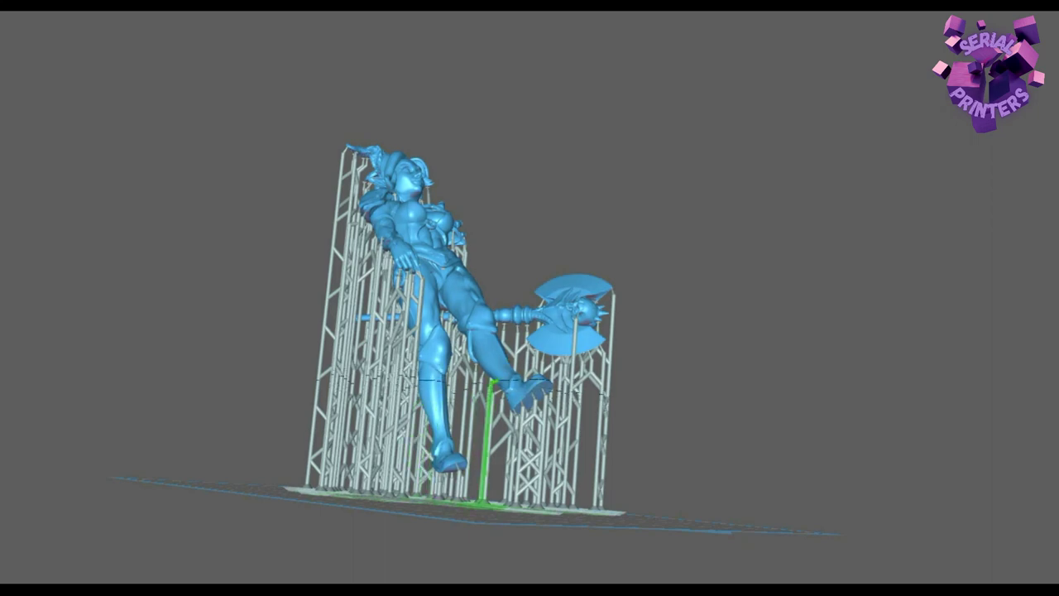
pyautogui.moveTo(364, 364); pyautogui.dragTo(418, 383, button='right')
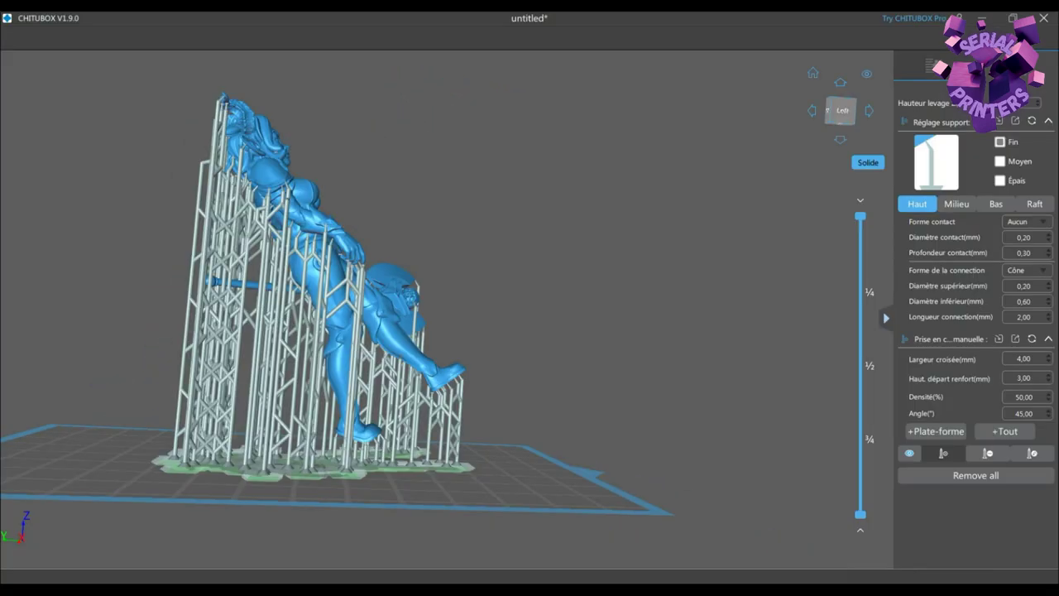
pyautogui.moveTo(530, 298); pyautogui.dragTo(414, 339, button='right')
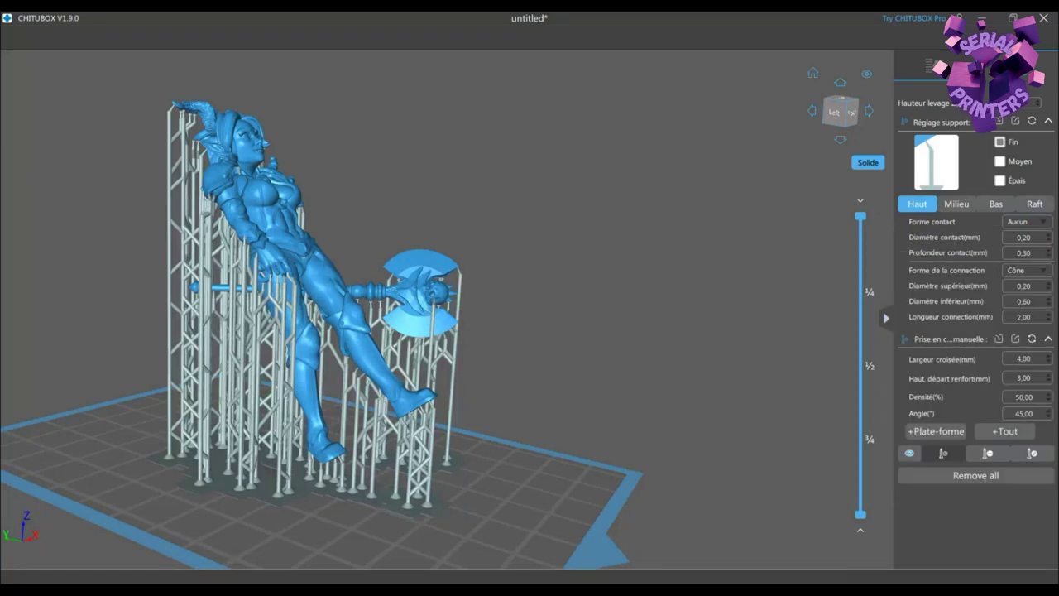
# Read the explanations of the cross width, cross-bracing start height and density support settings.
pyautogui.moveTo(943, 359)
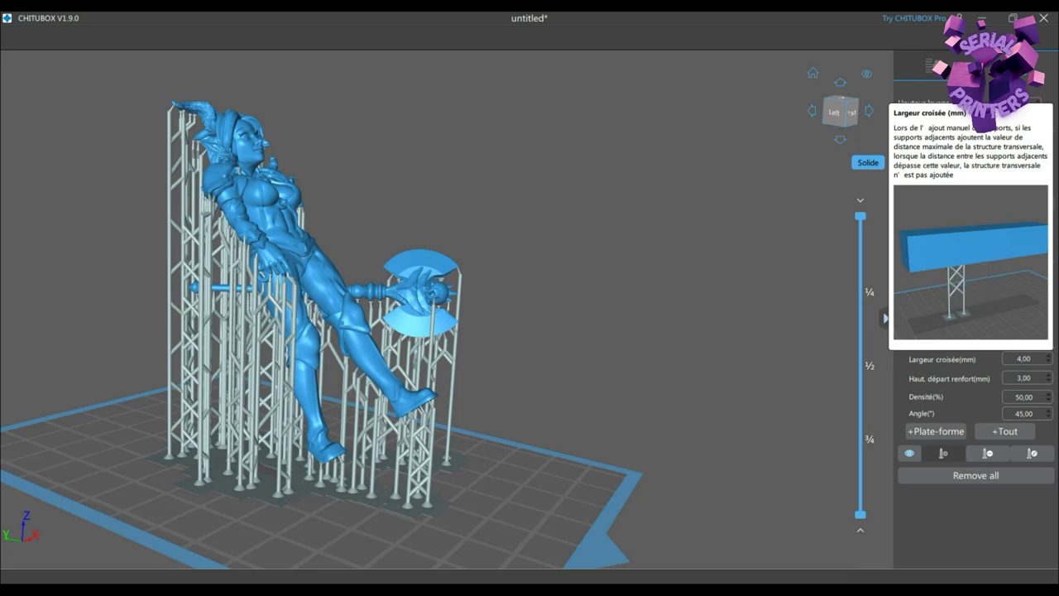
pyautogui.moveTo(948, 378)
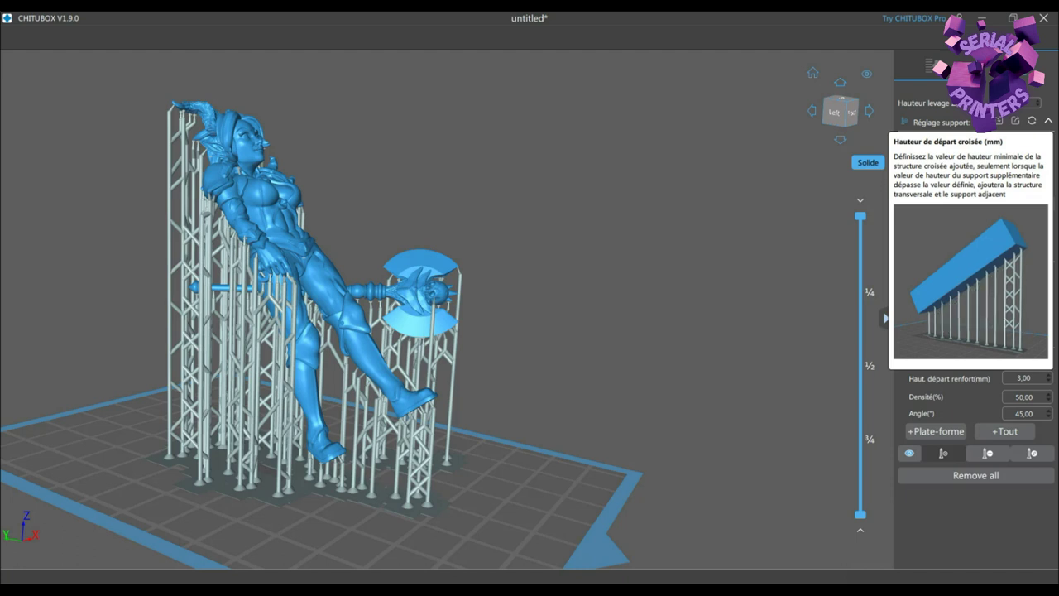
pyautogui.moveTo(927, 397)
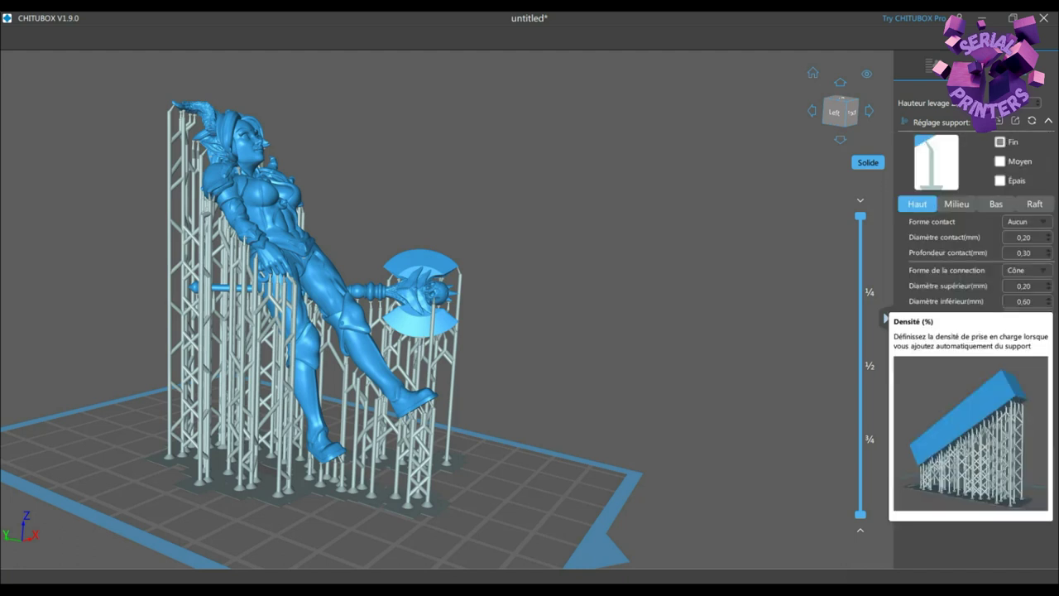